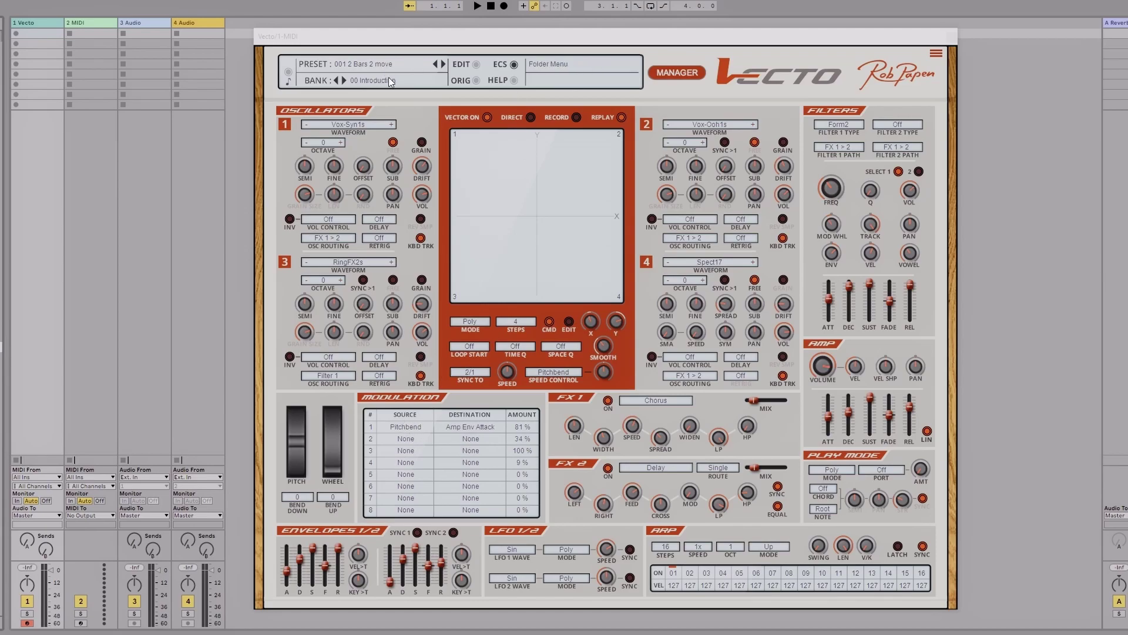
# In the preset browser, try several banks and settle on the 03 Ambient 01 bank
pyautogui.click(676, 73)
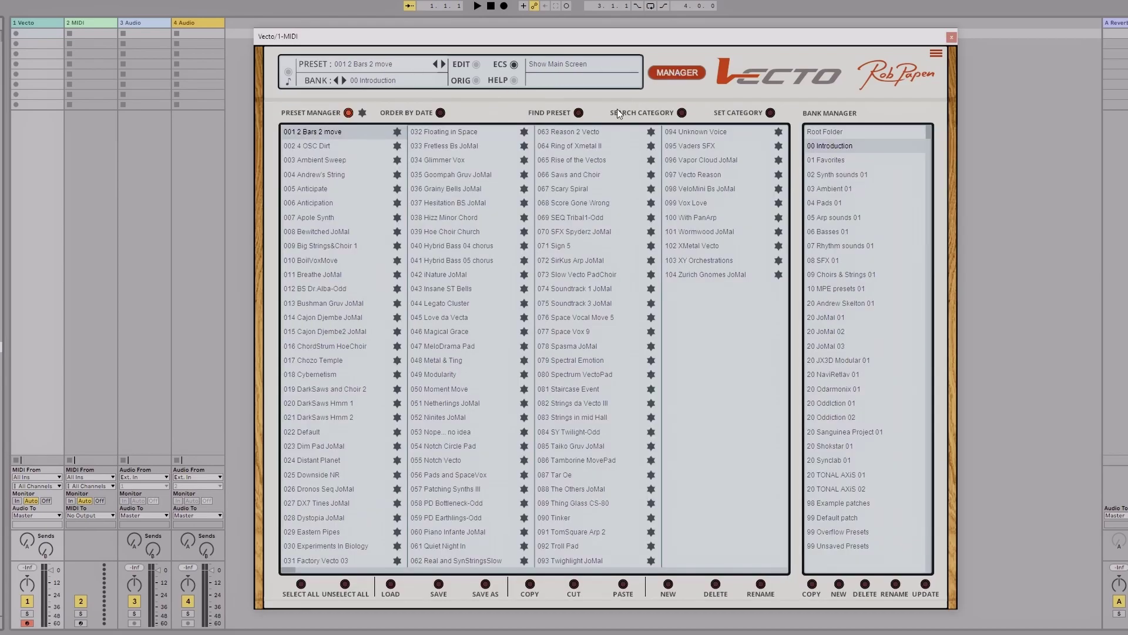
pyautogui.click(674, 74)
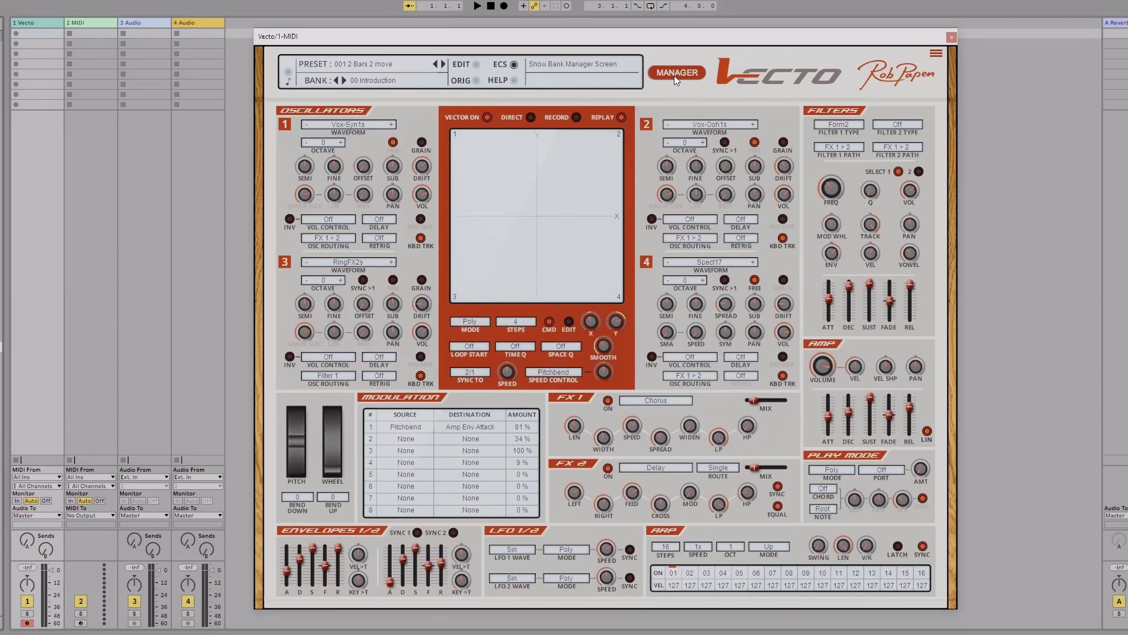
pyautogui.click(674, 74)
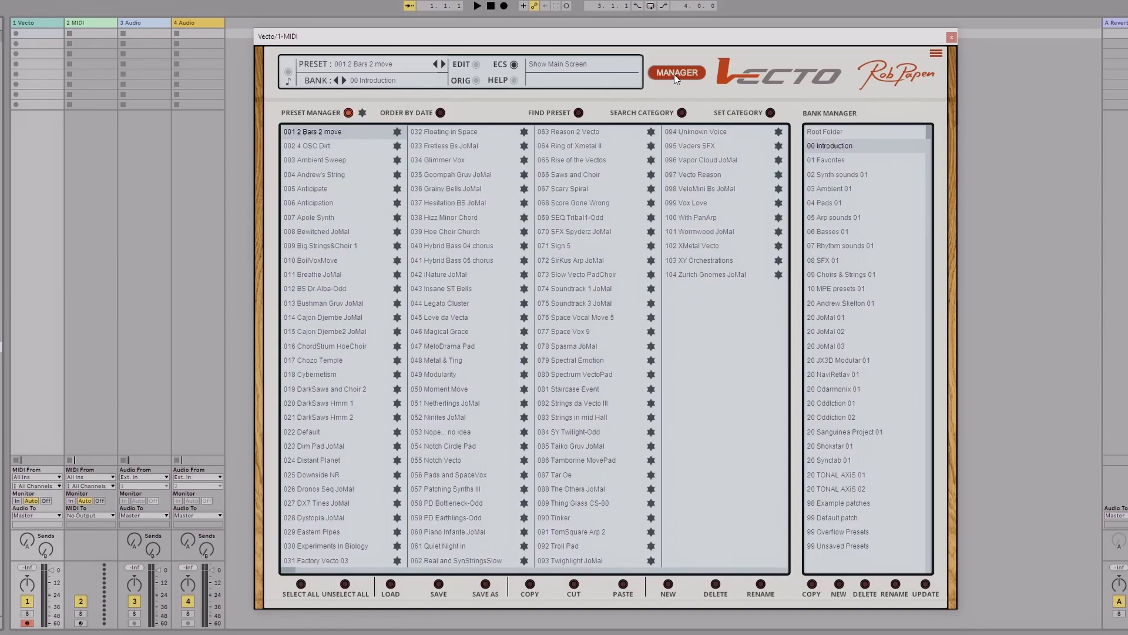
pyautogui.click(373, 87)
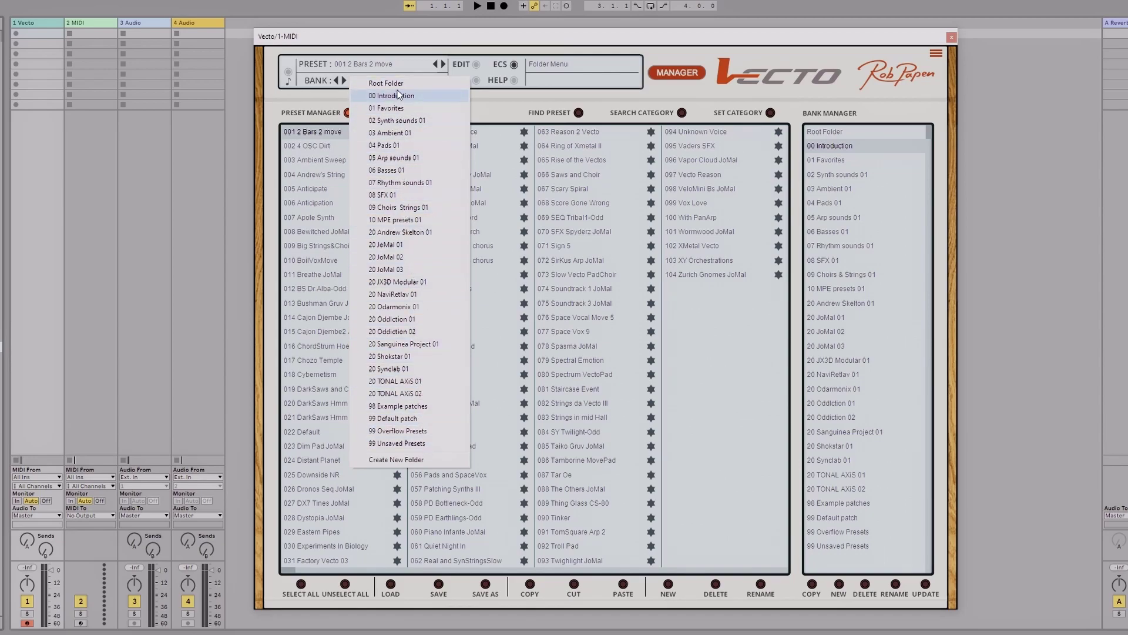
pyautogui.click(407, 146)
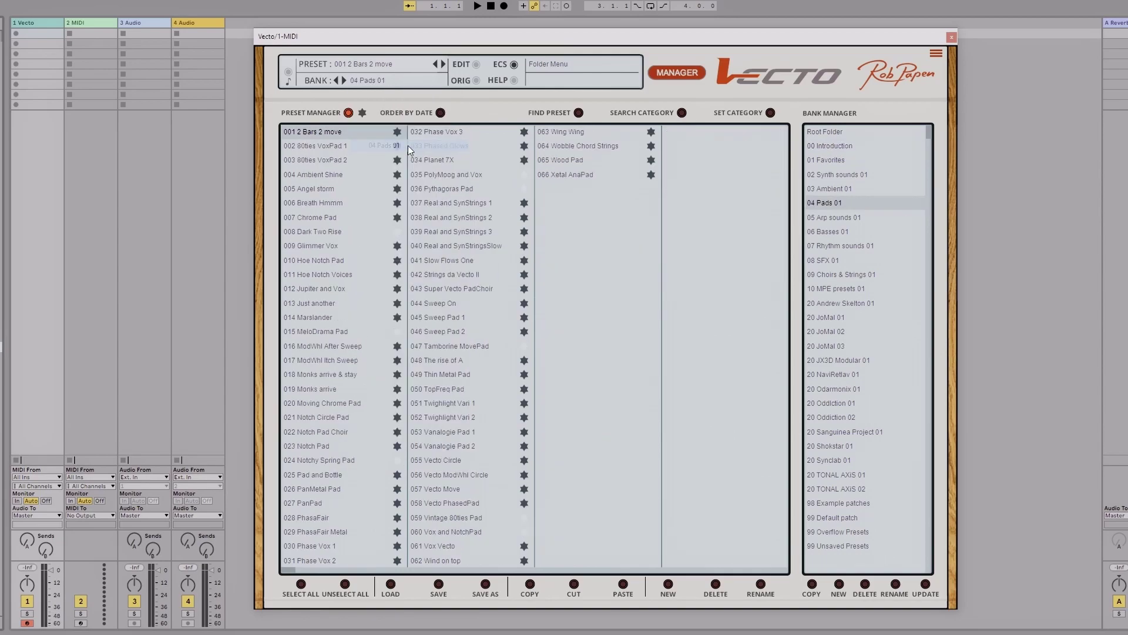
pyautogui.click(402, 87)
pyautogui.click(390, 133)
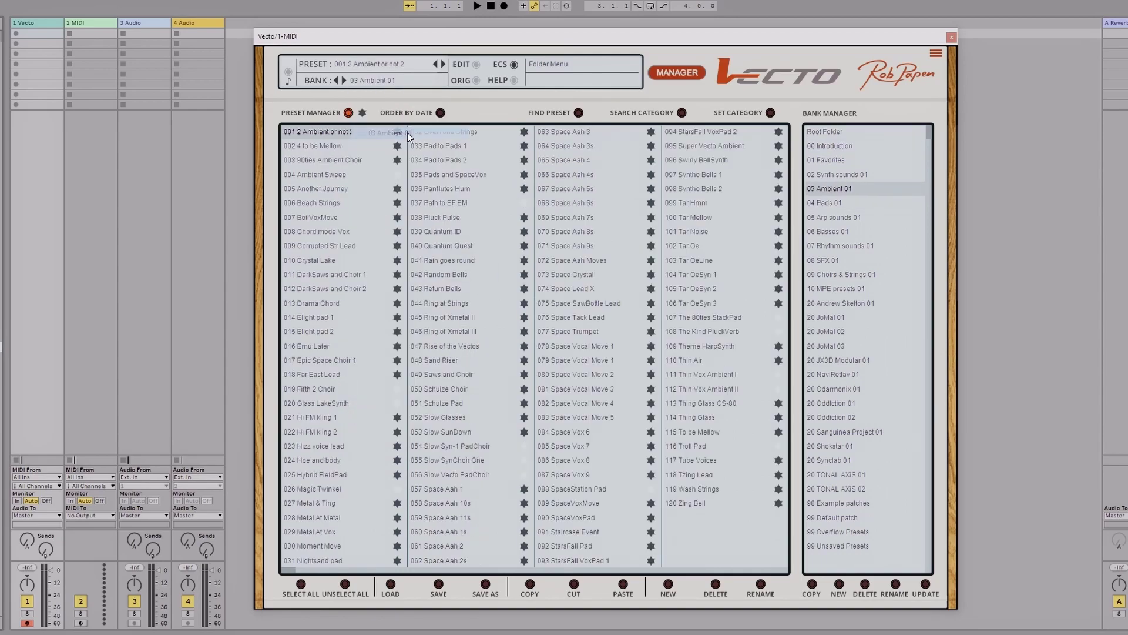
pyautogui.click(406, 86)
pyautogui.click(404, 120)
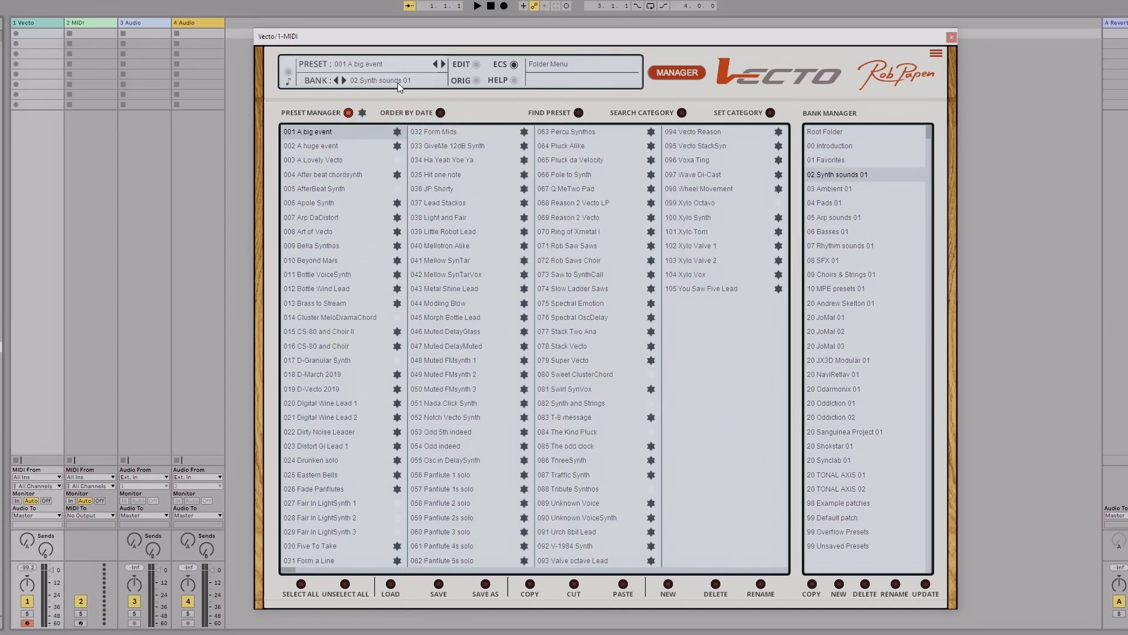
pyautogui.click(402, 87)
pyautogui.click(402, 133)
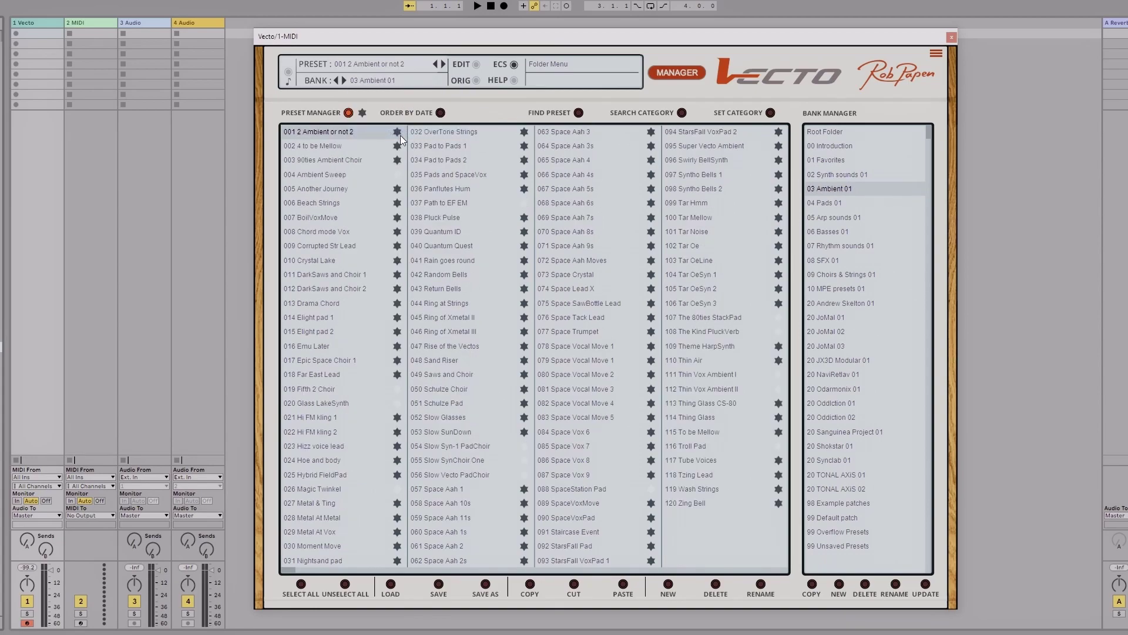
# Sort presets by date and load Slow Vecto PadChoir, ending on the synth panel
pyautogui.click(440, 113)
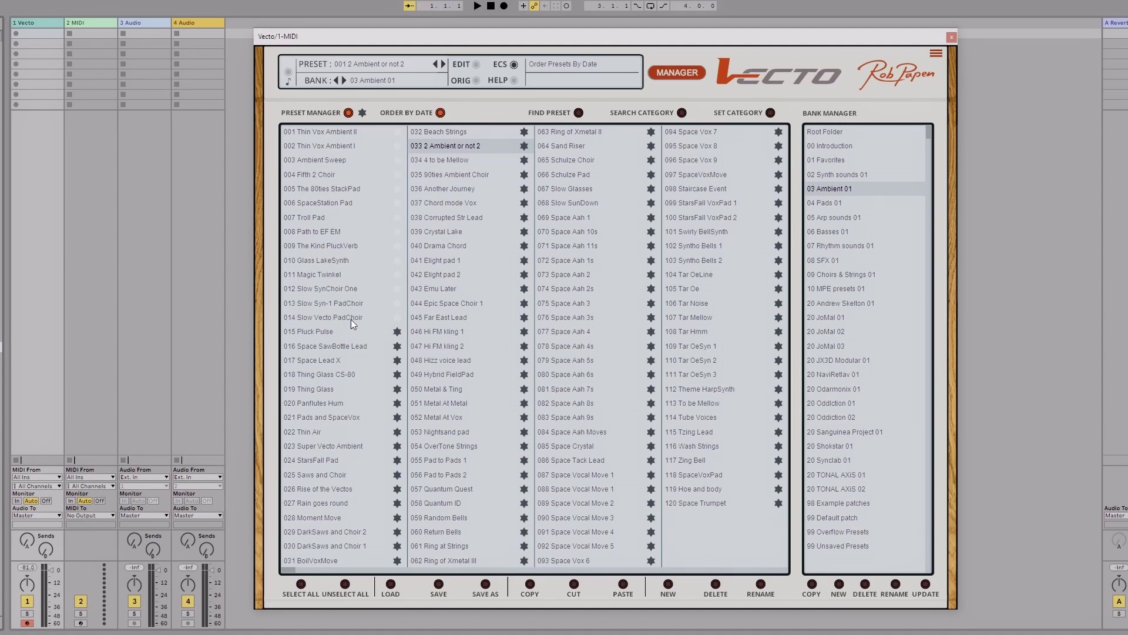
pyautogui.click(818, 75)
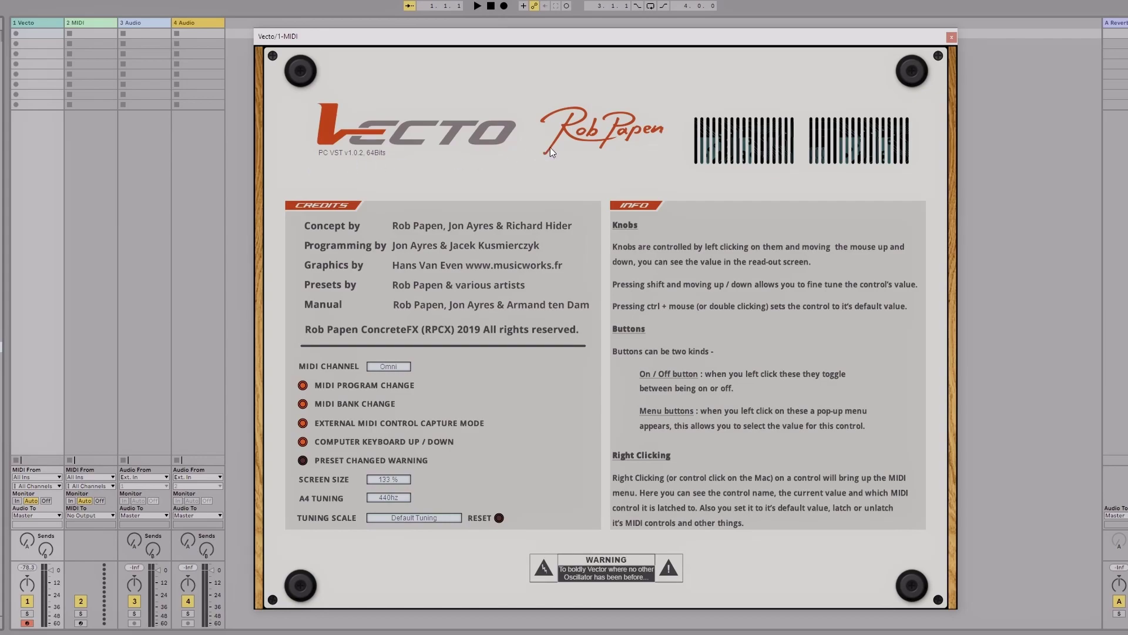
pyautogui.click(656, 176)
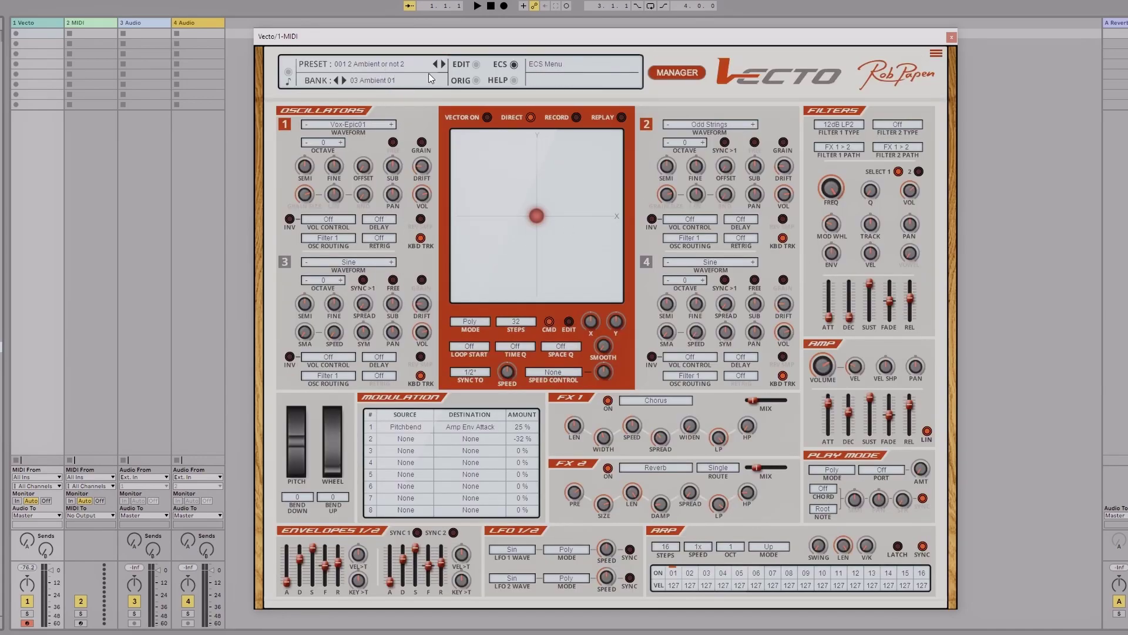
pyautogui.click(680, 75)
pyautogui.click(322, 317)
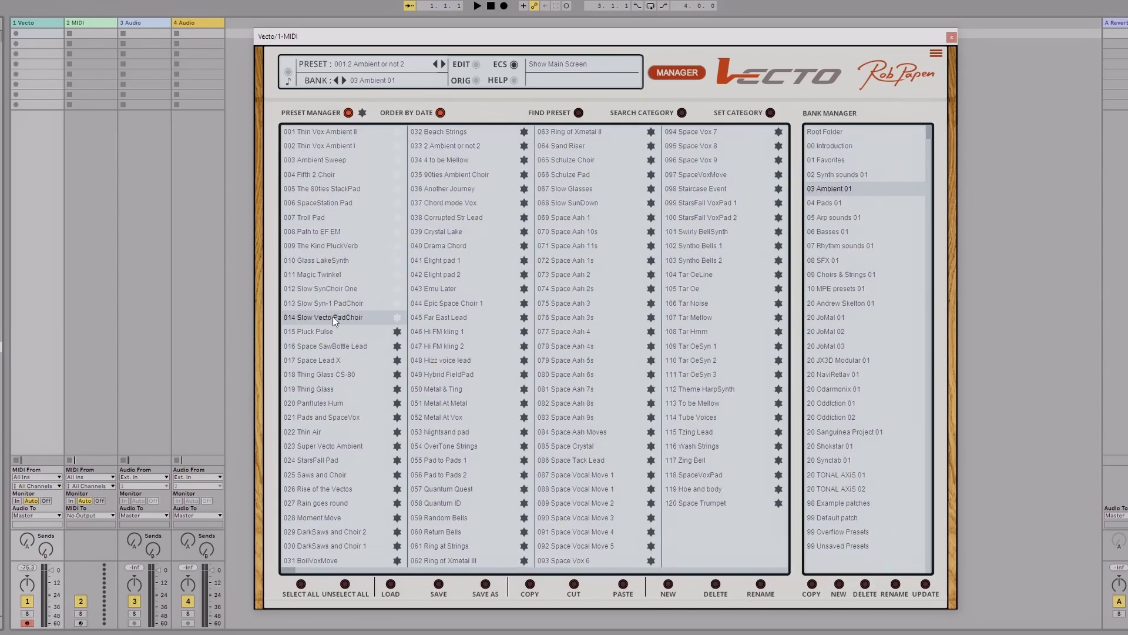
pyautogui.click(679, 75)
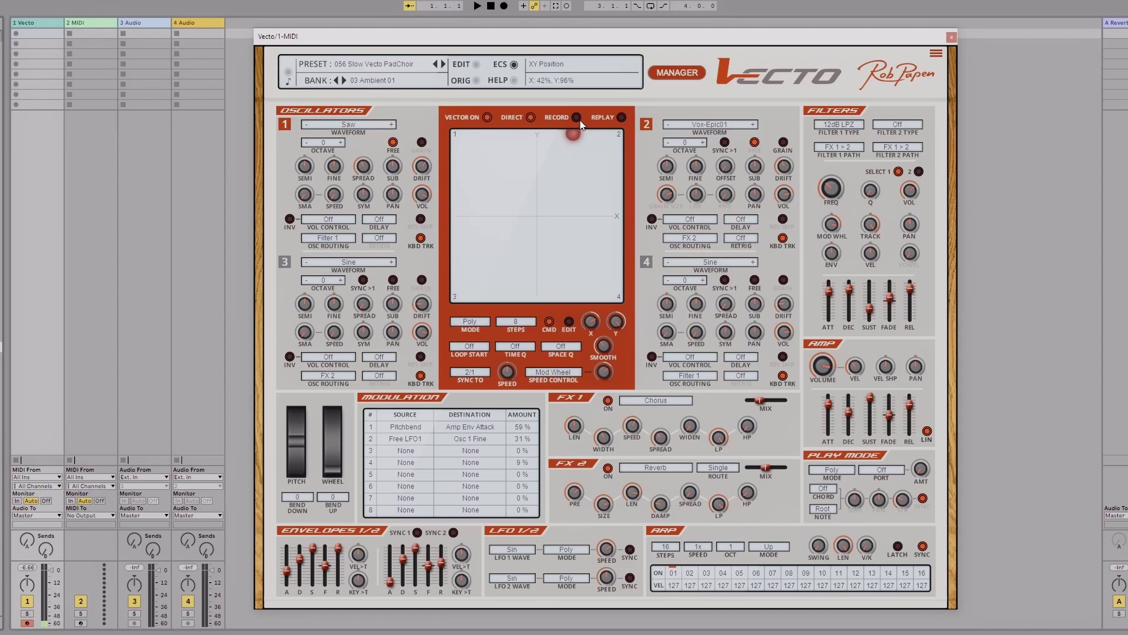
pyautogui.click(488, 118)
# Drag the vector point around the XY pad, leaving it near the top-right corner
pyautogui.moveTo(575, 135)
pyautogui.mouseDown()
pyautogui.moveTo(524, 202)
pyautogui.moveTo(592, 176)
pyautogui.moveTo(485, 148)
pyautogui.moveTo(586, 143)
pyautogui.mouseUp()
pyautogui.moveTo(486, 264); pyautogui.dragTo(536, 226)
pyautogui.moveTo(591, 322); pyautogui.dragTo(582, 247)
pyautogui.moveTo(568, 156)
pyautogui.mouseDown()
pyautogui.moveTo(477, 181)
pyautogui.moveTo(555, 163)
pyautogui.mouseUp()
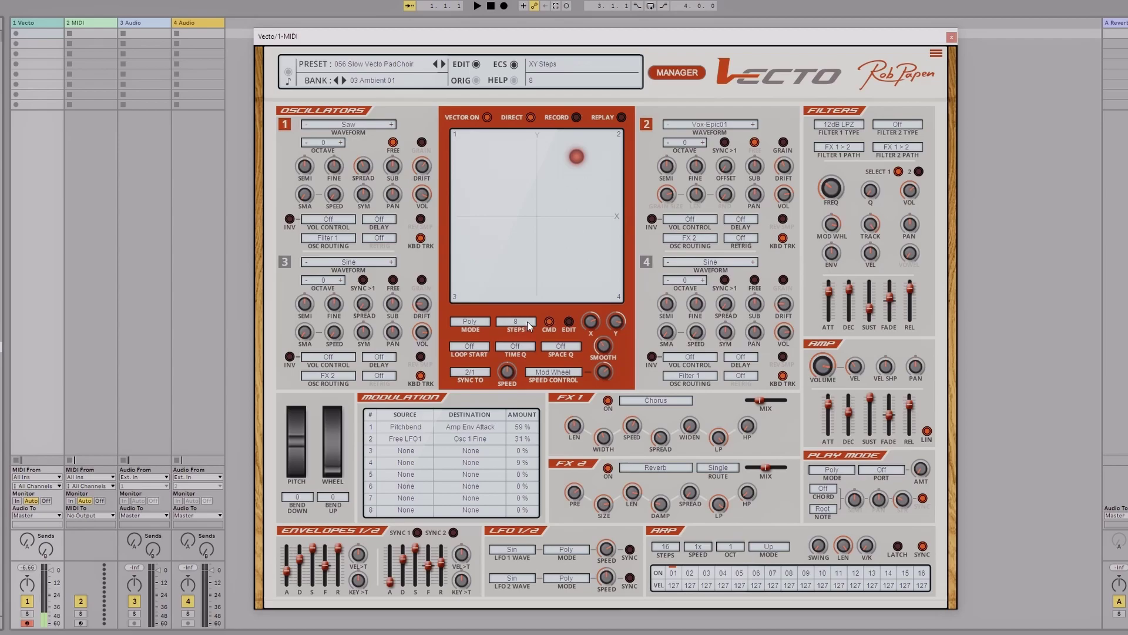
# Turn on XY pad REPLAY and set the vector mode to Free
pyautogui.click(622, 116)
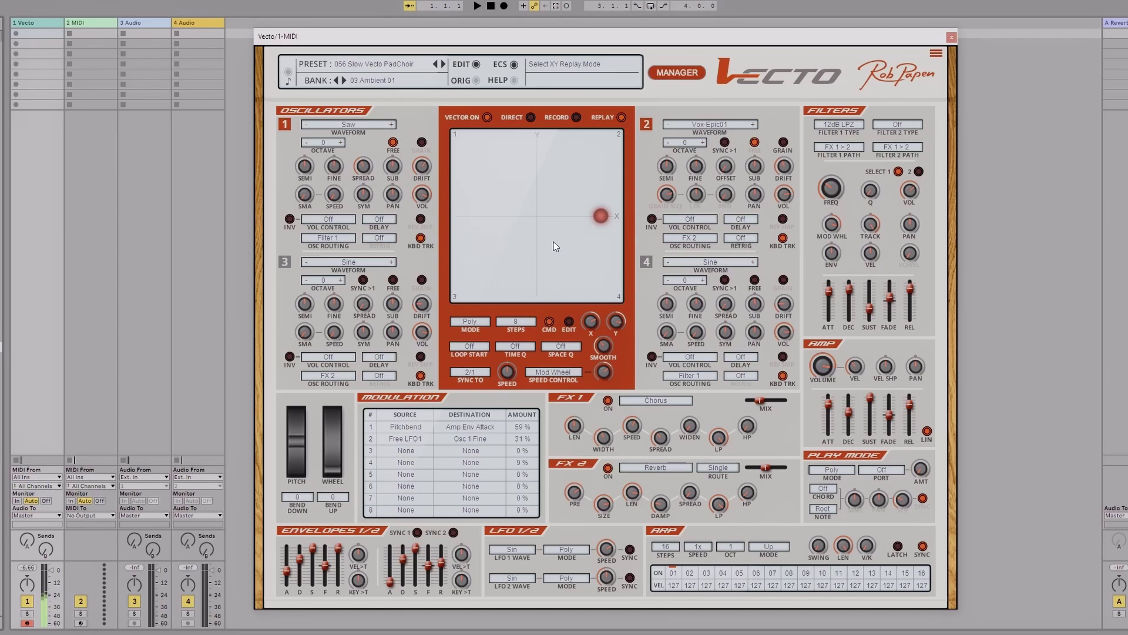
pyautogui.click(464, 216)
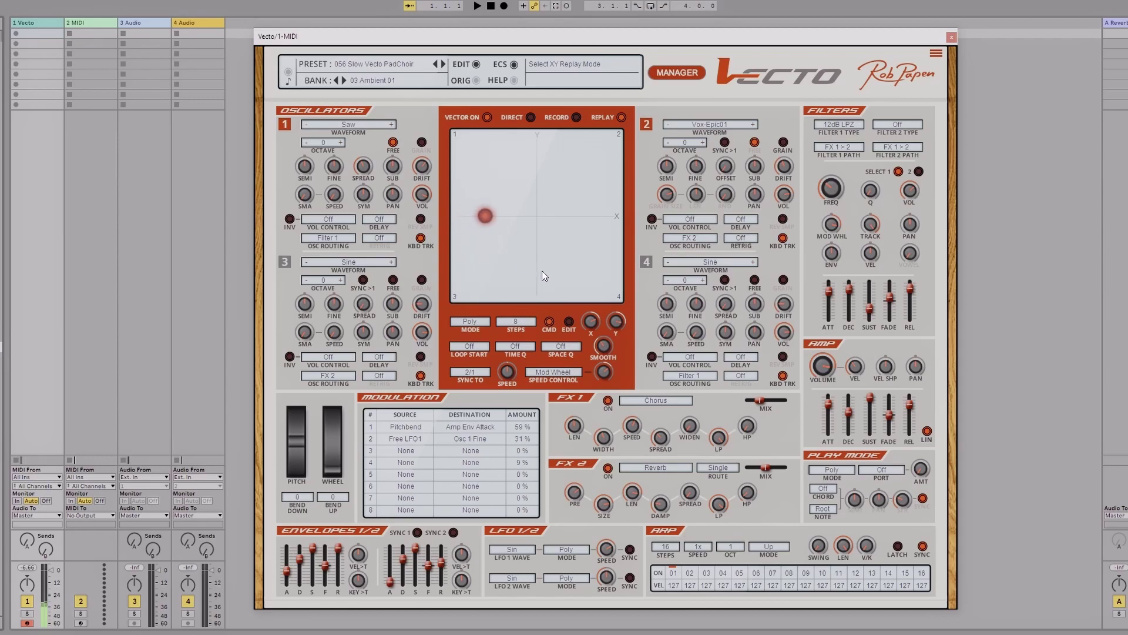
pyautogui.click(476, 321)
pyautogui.click(476, 338)
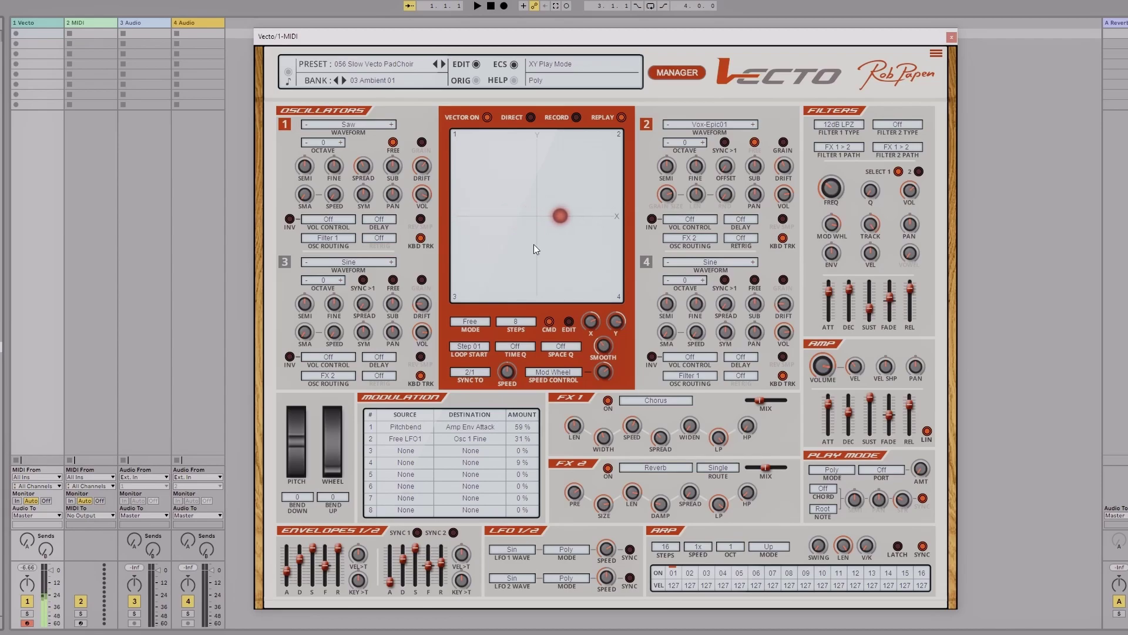
# Set the vector mode to Poly and the loop start to Off
pyautogui.click(478, 322)
pyautogui.click(479, 350)
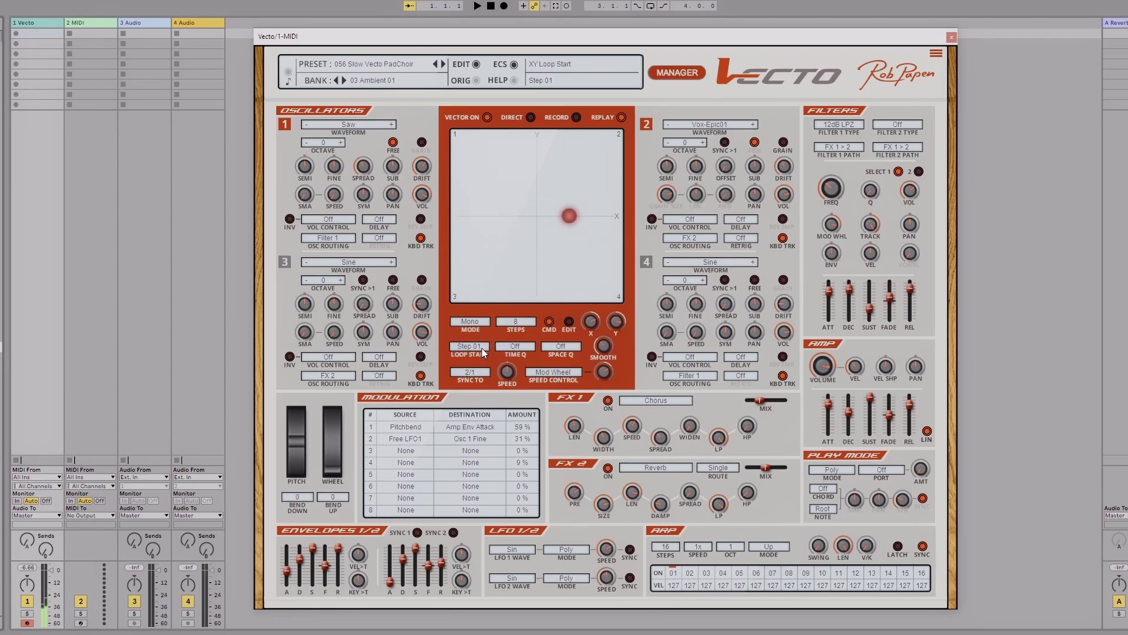
pyautogui.click(487, 349)
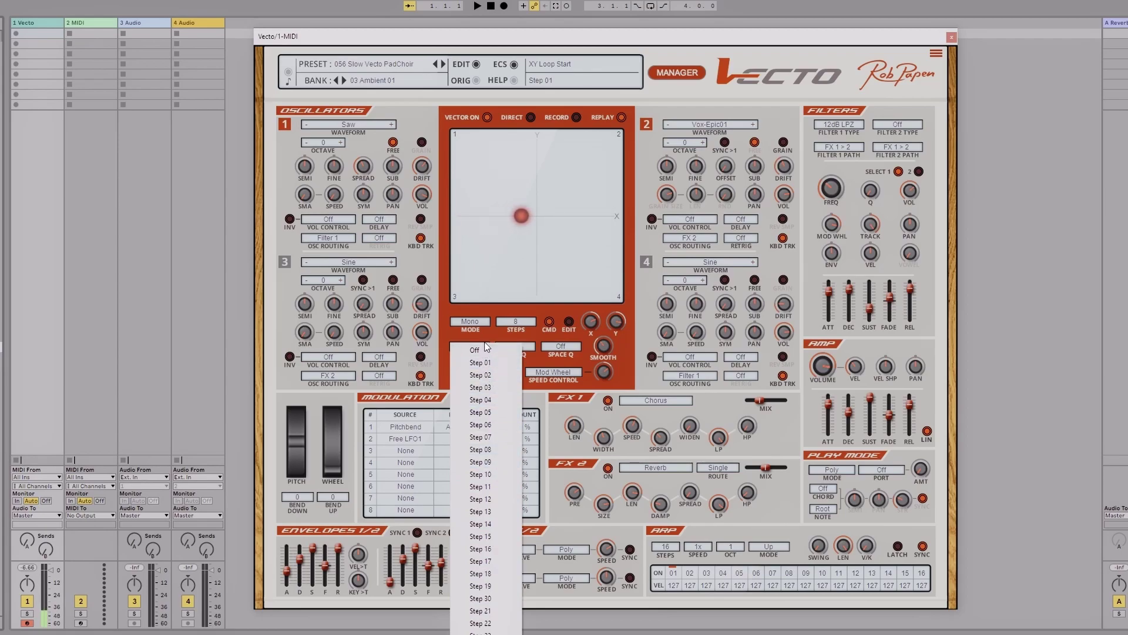
pyautogui.click(487, 335)
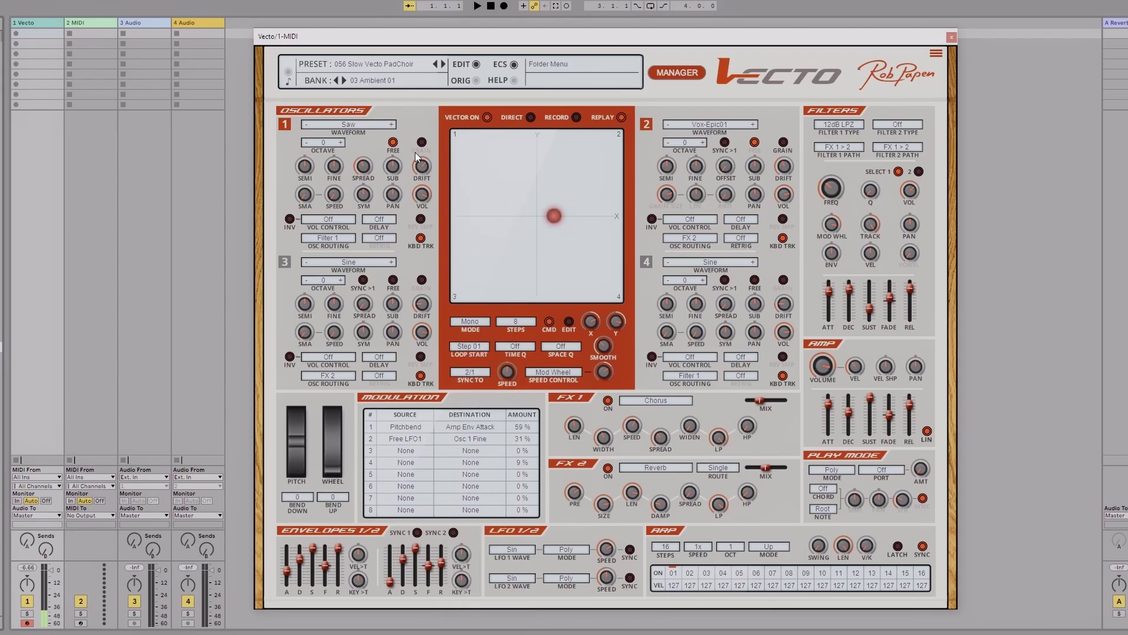
pyautogui.click(476, 341)
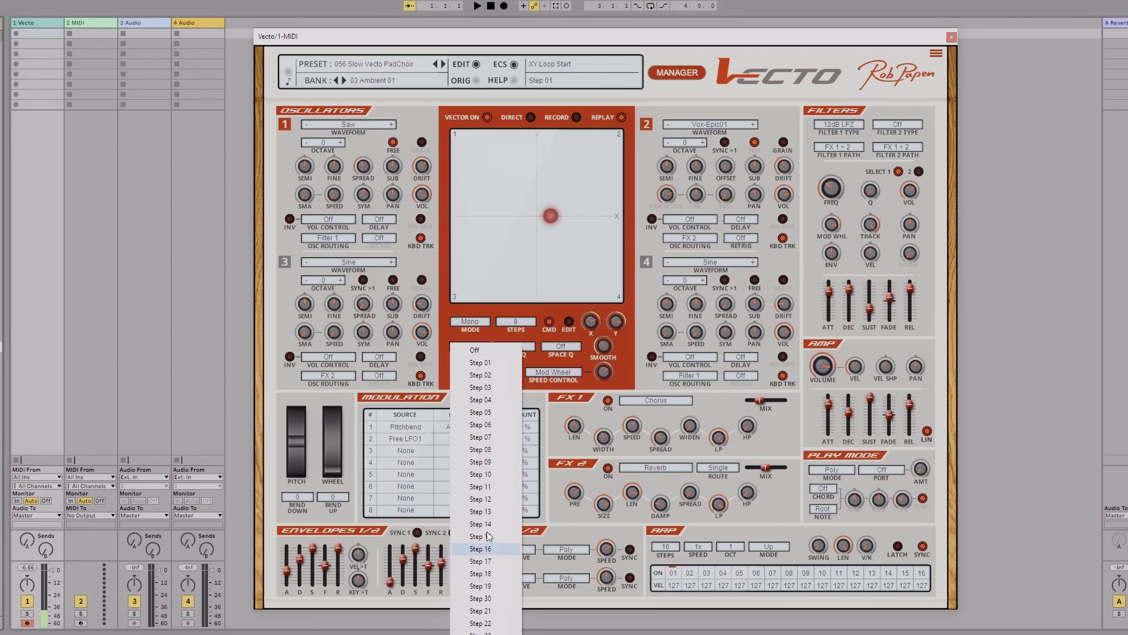
pyautogui.click(500, 336)
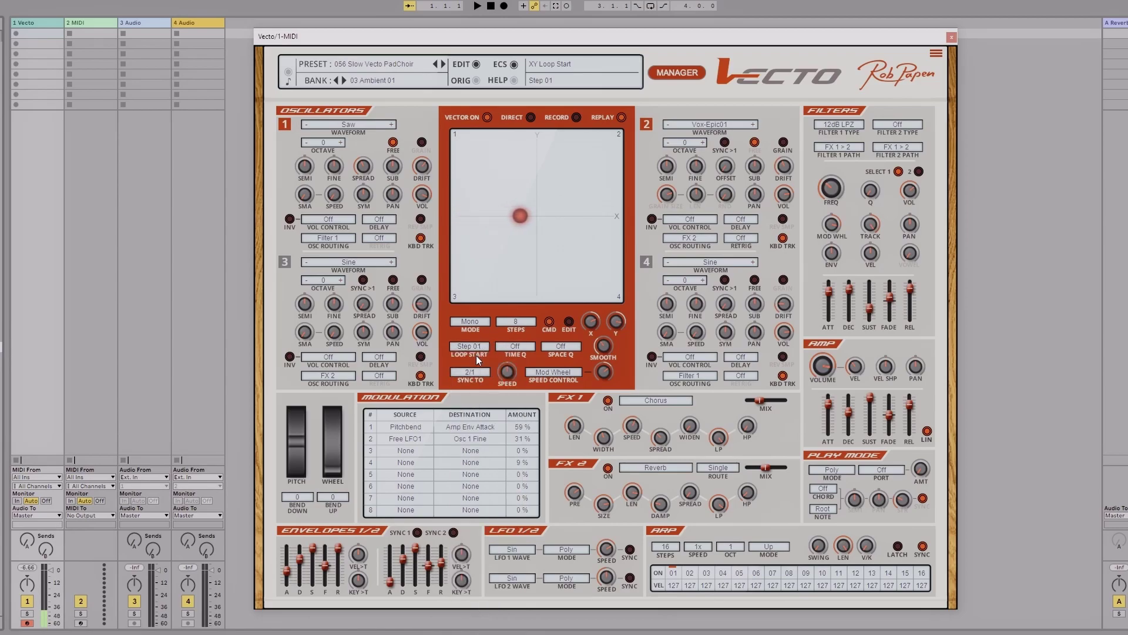
pyautogui.click(472, 326)
pyautogui.click(478, 338)
pyautogui.click(477, 345)
pyautogui.click(478, 361)
pyautogui.click(477, 347)
# Set XY steps and space quantization to 32, then start the vector point moving
pyautogui.click(476, 349)
pyautogui.click(516, 322)
pyautogui.click(518, 326)
pyautogui.click(558, 346)
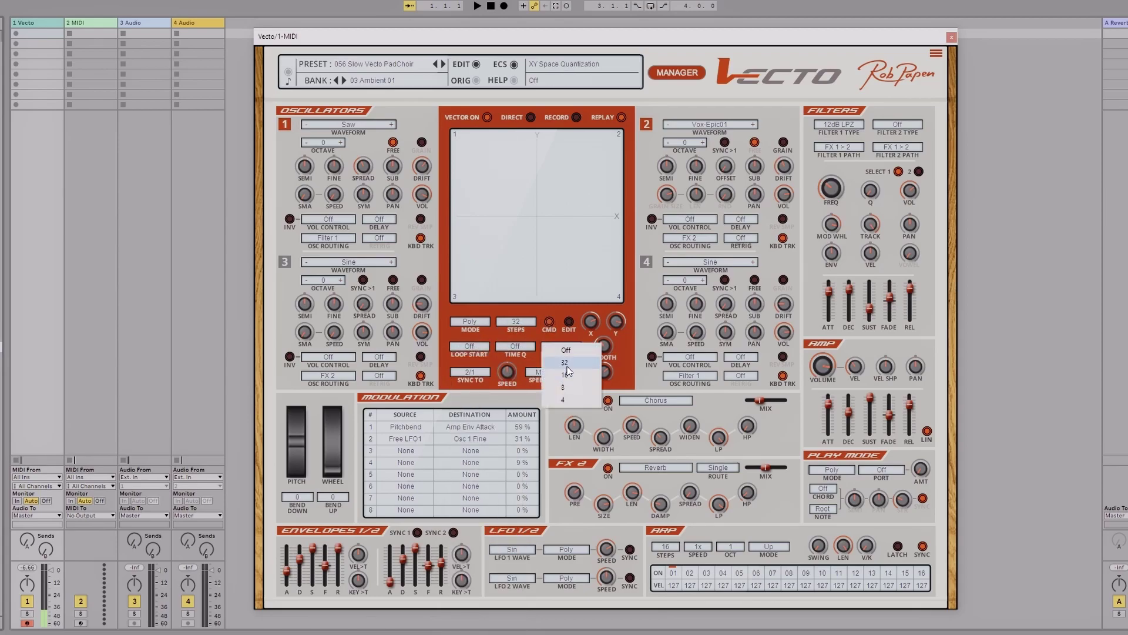
pyautogui.click(544, 347)
pyautogui.click(558, 357)
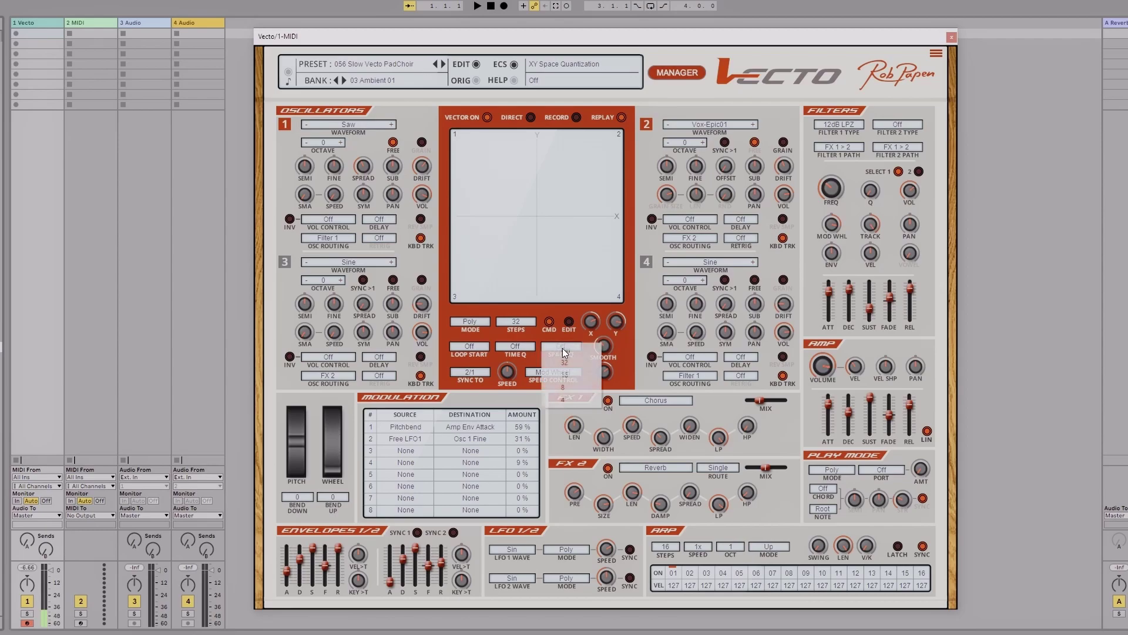
pyautogui.click(573, 360)
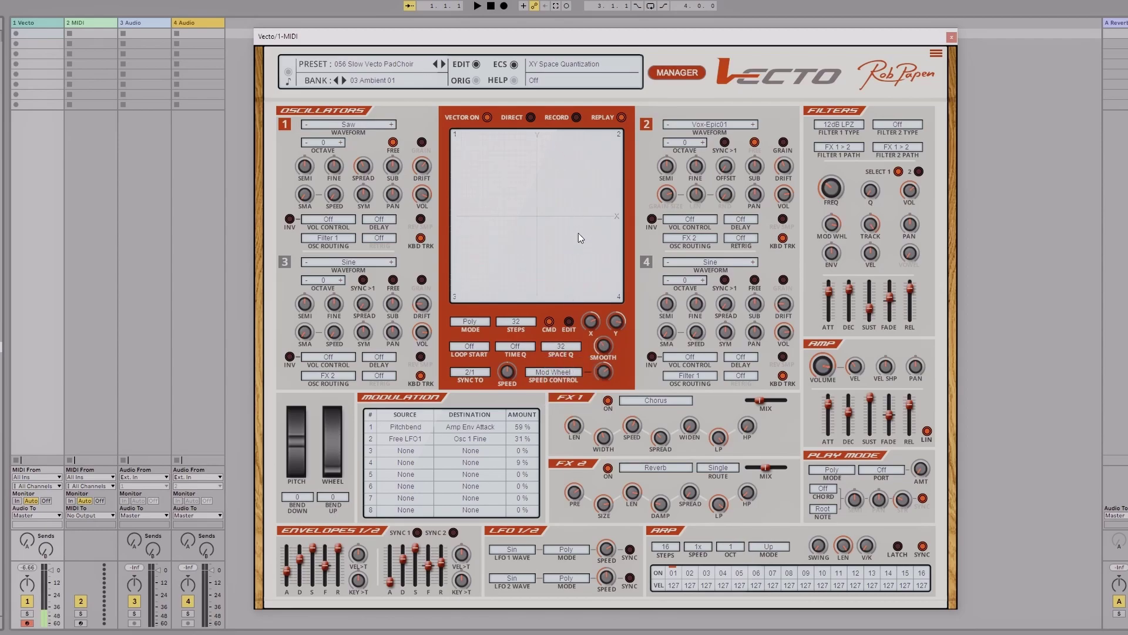
pyautogui.click(563, 214)
# Turn off REPLAY and steer the vector point by hand to the pad centre, Space Q Off
pyautogui.click(528, 118)
pyautogui.moveTo(554, 176); pyautogui.dragTo(563, 184)
pyautogui.moveTo(488, 203); pyautogui.dragTo(521, 202)
pyautogui.moveTo(550, 153)
pyautogui.mouseDown()
pyautogui.moveTo(563, 143)
pyautogui.moveTo(558, 154)
pyautogui.mouseUp()
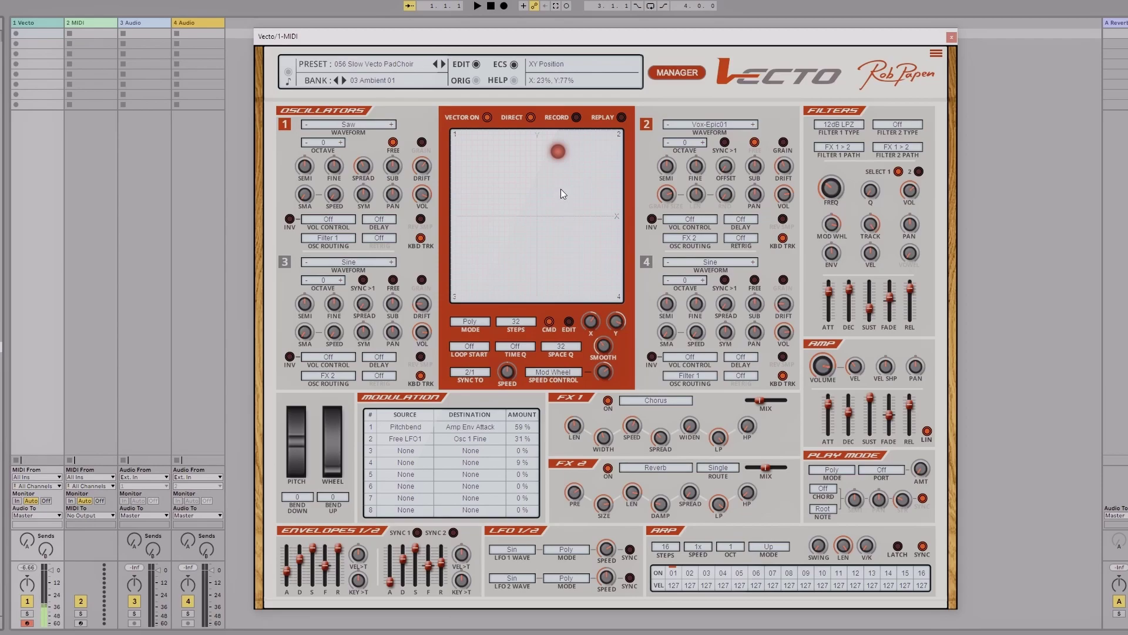
pyautogui.moveTo(559, 155); pyautogui.dragTo(609, 158)
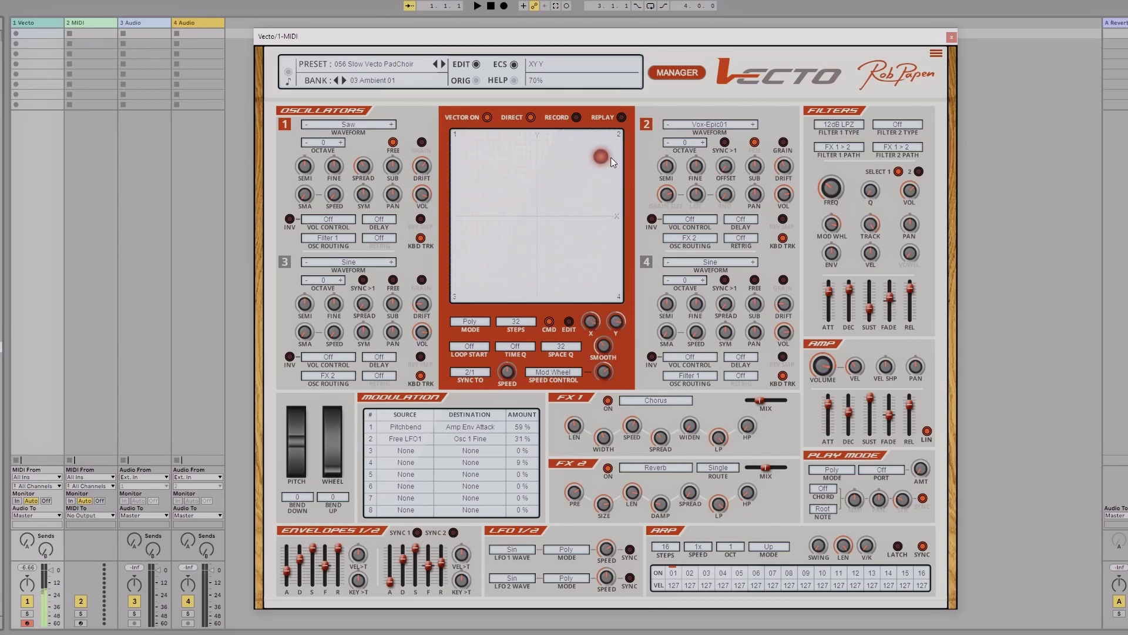
pyautogui.moveTo(547, 178); pyautogui.dragTo(569, 145)
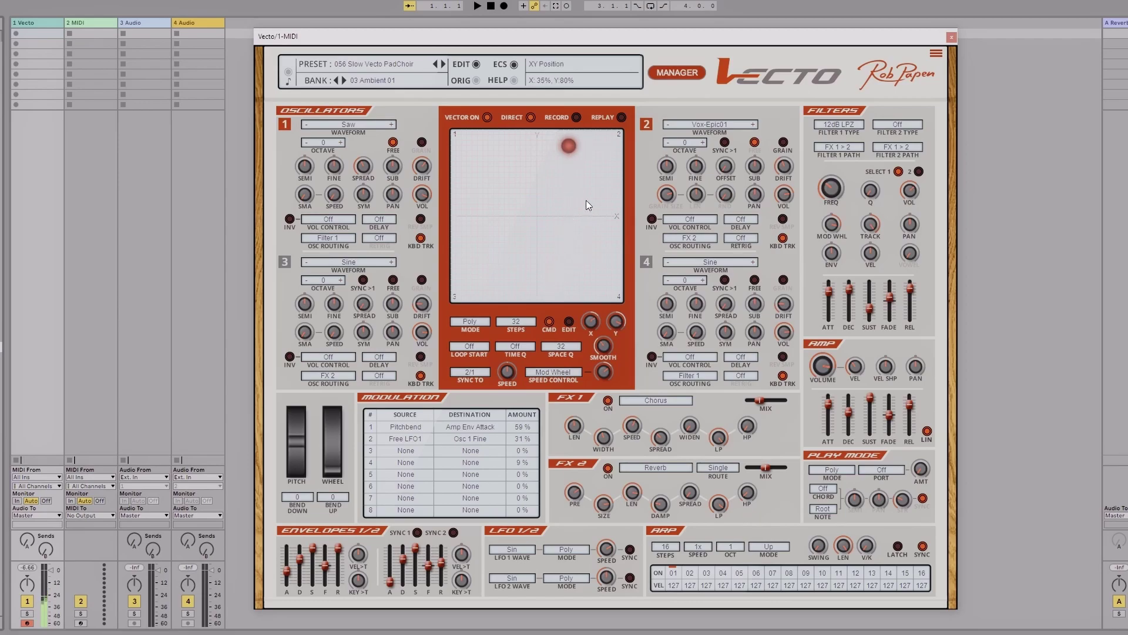
pyautogui.click(561, 347)
pyautogui.click(565, 351)
pyautogui.click(566, 149)
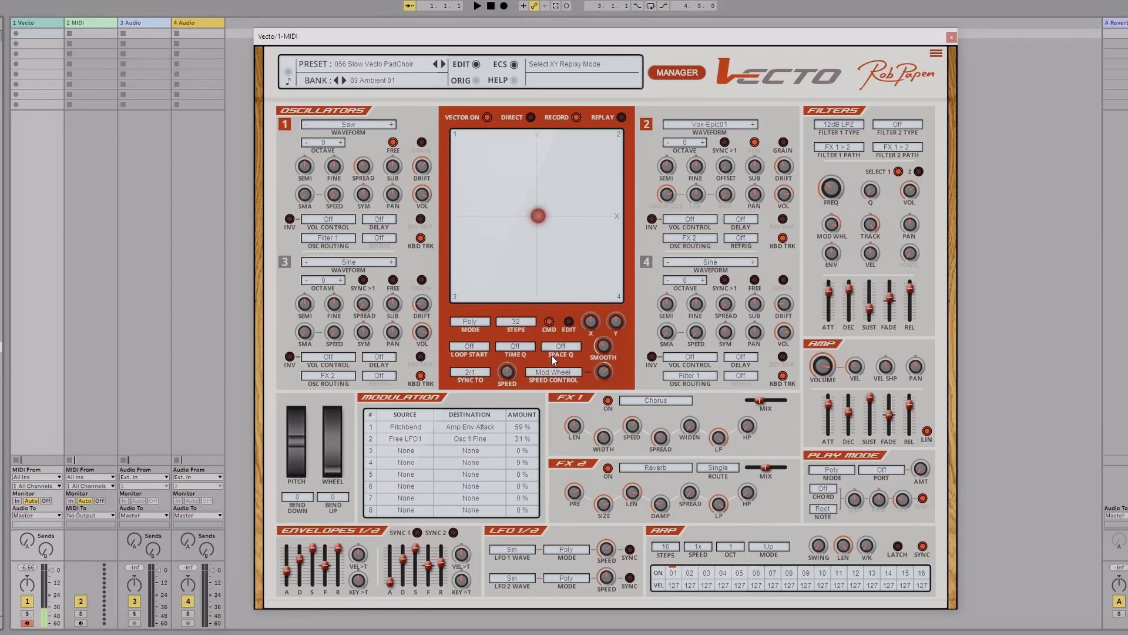
pyautogui.click(521, 320)
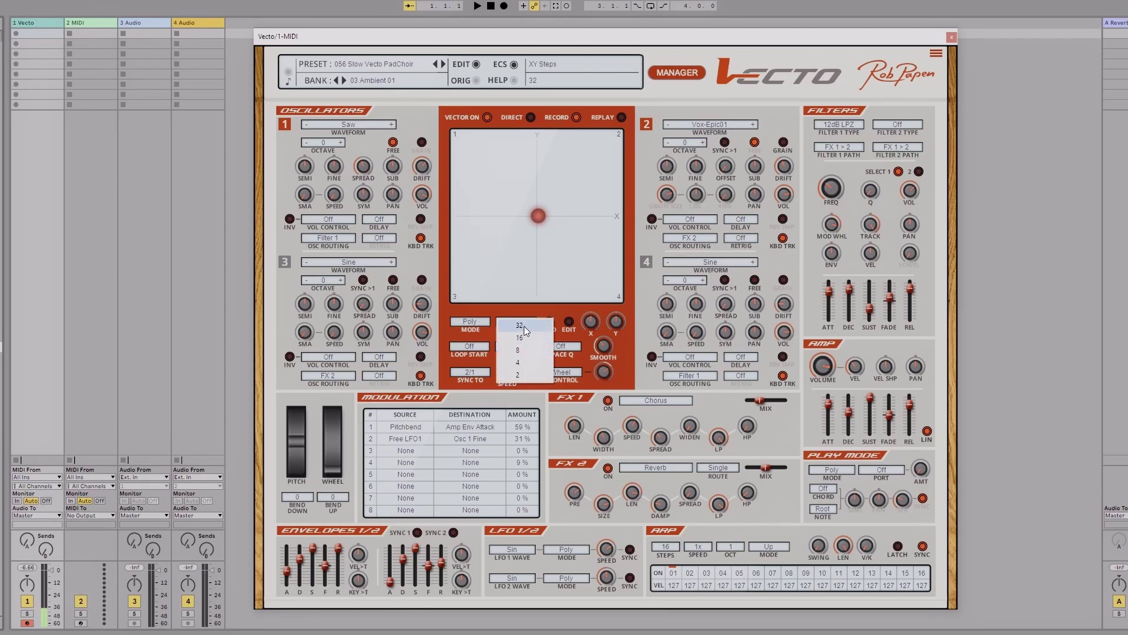
pyautogui.click(521, 326)
pyautogui.click(563, 346)
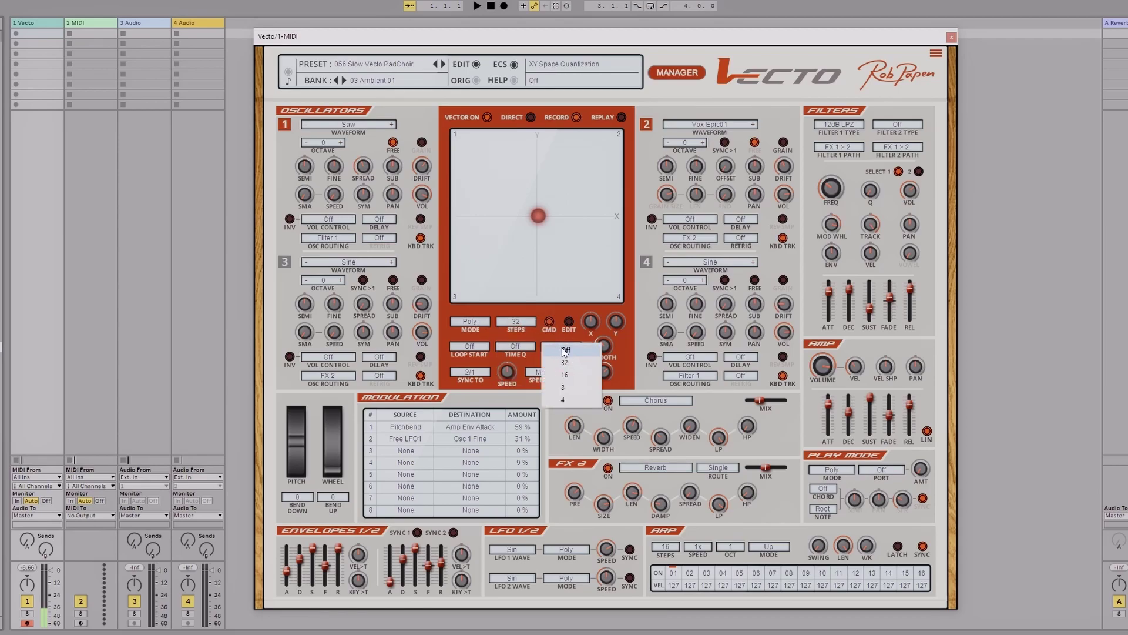
pyautogui.click(564, 351)
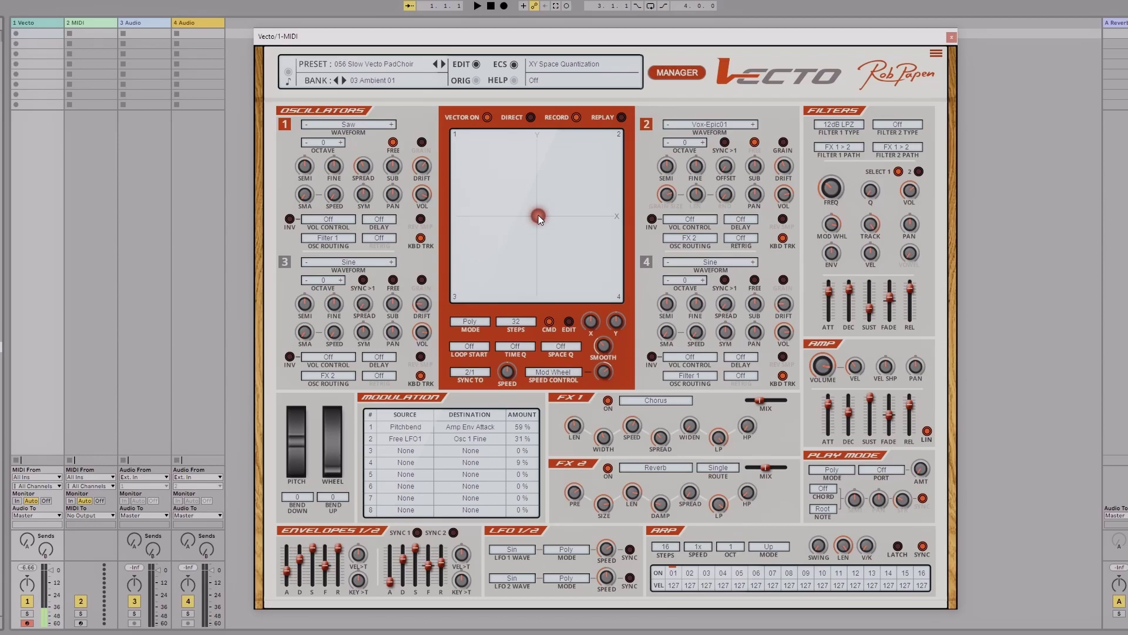
pyautogui.moveTo(539, 216); pyautogui.dragTo(549, 195)
pyautogui.click(620, 118)
pyautogui.click(482, 348)
pyautogui.click(481, 362)
pyautogui.click(479, 322)
pyautogui.click(480, 340)
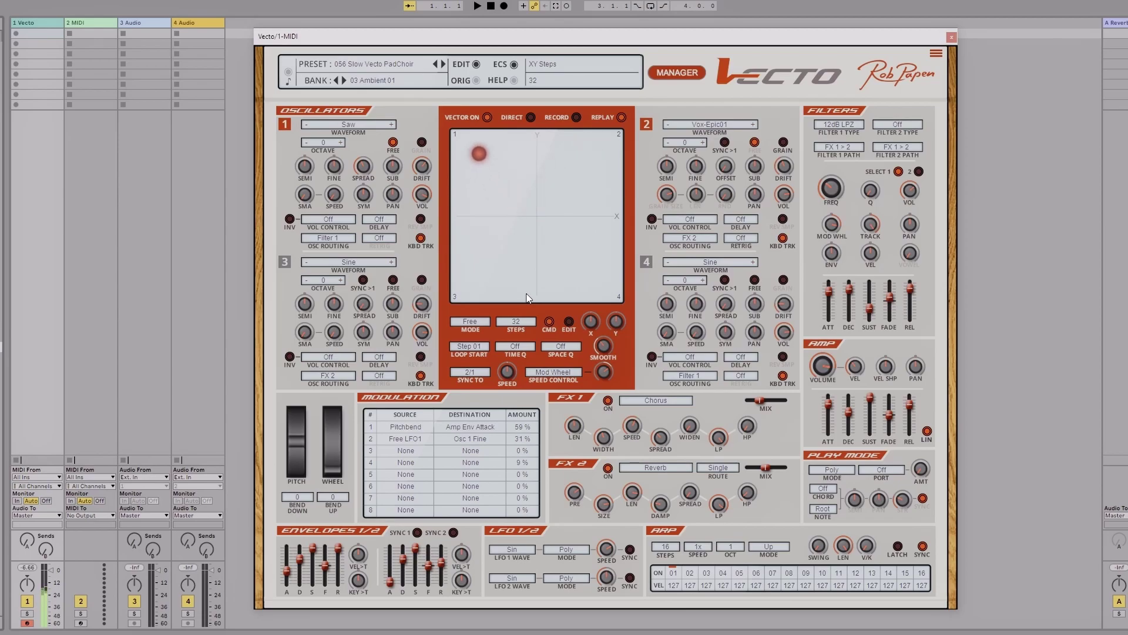
pyautogui.click(480, 323)
pyautogui.click(477, 336)
pyautogui.click(477, 337)
pyautogui.click(476, 347)
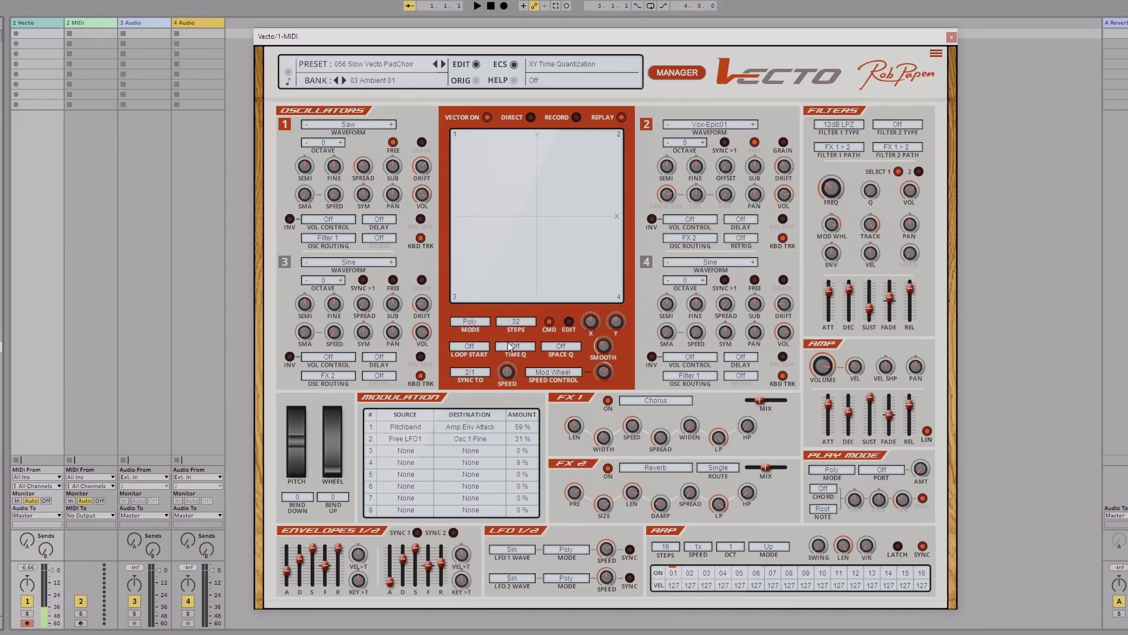
pyautogui.click(565, 351)
pyautogui.click(571, 366)
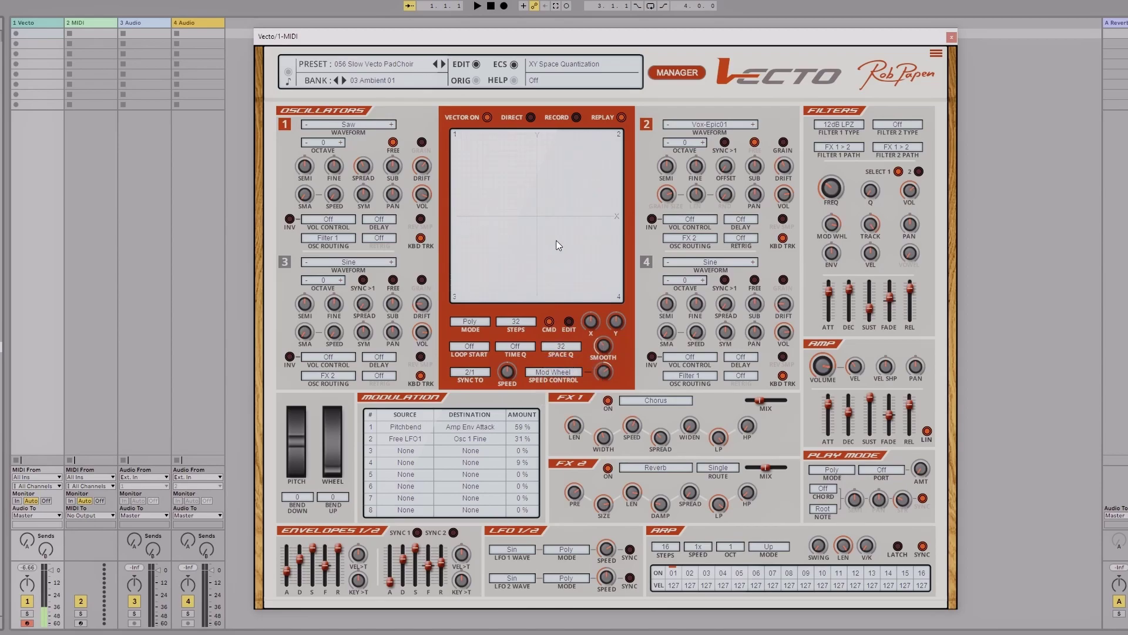
pyautogui.click(530, 312)
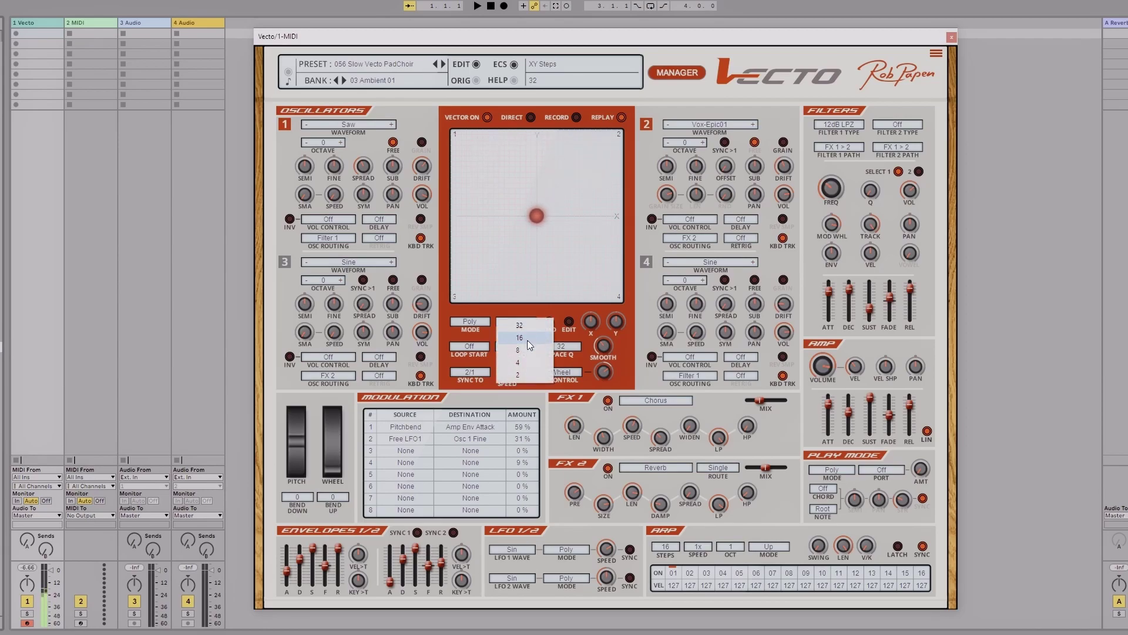
pyautogui.click(528, 357)
pyautogui.click(567, 347)
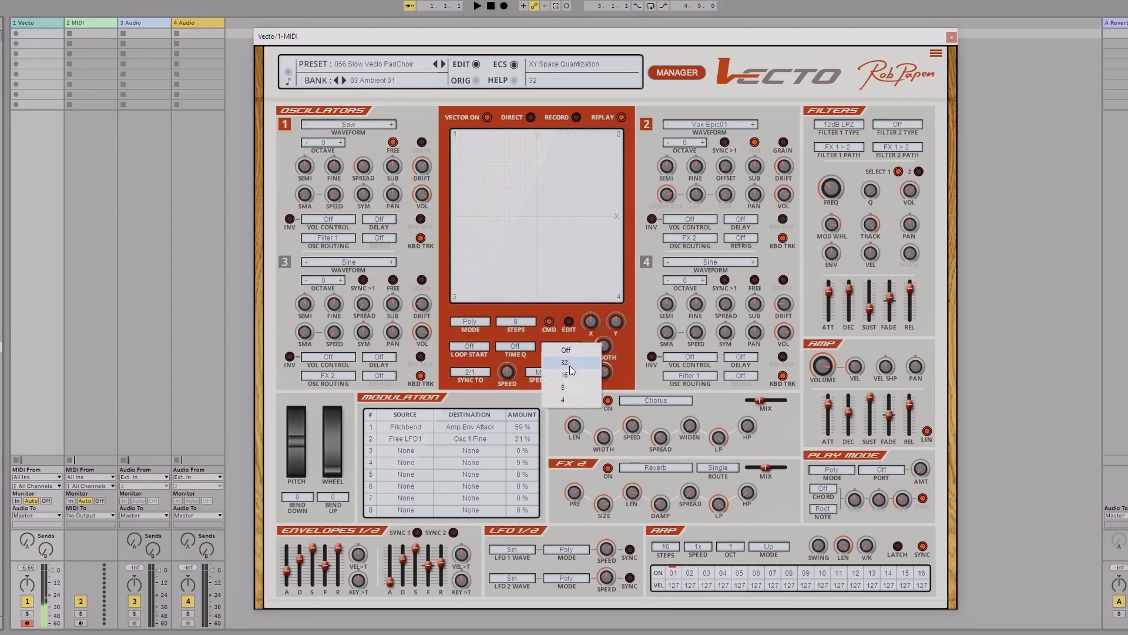
pyautogui.click(571, 384)
pyautogui.click(529, 346)
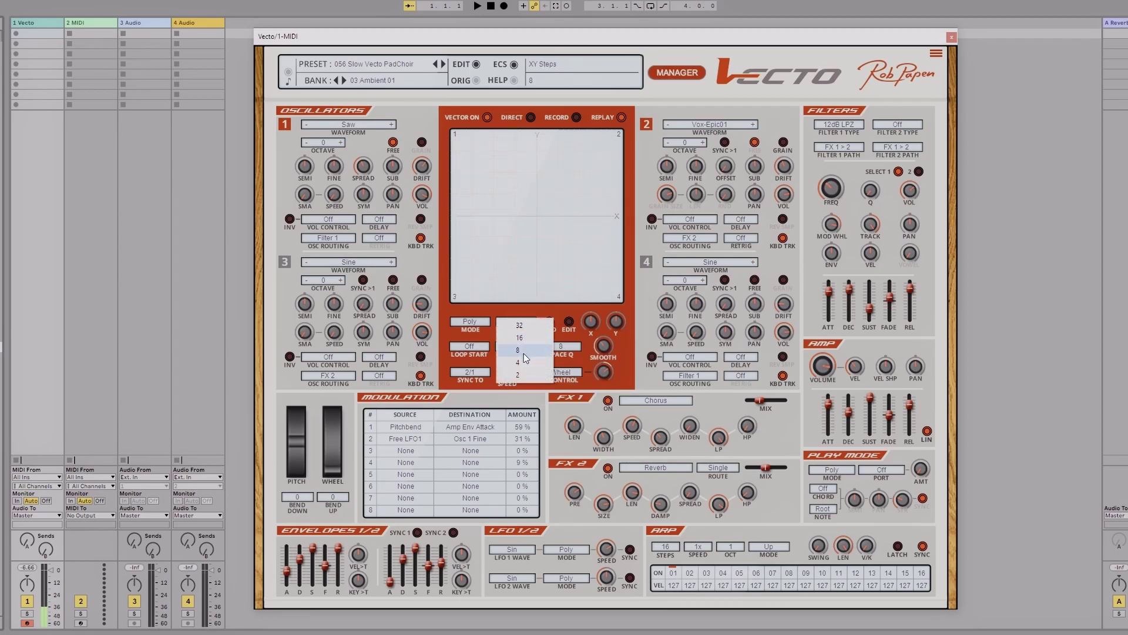
pyautogui.click(524, 352)
pyautogui.click(565, 348)
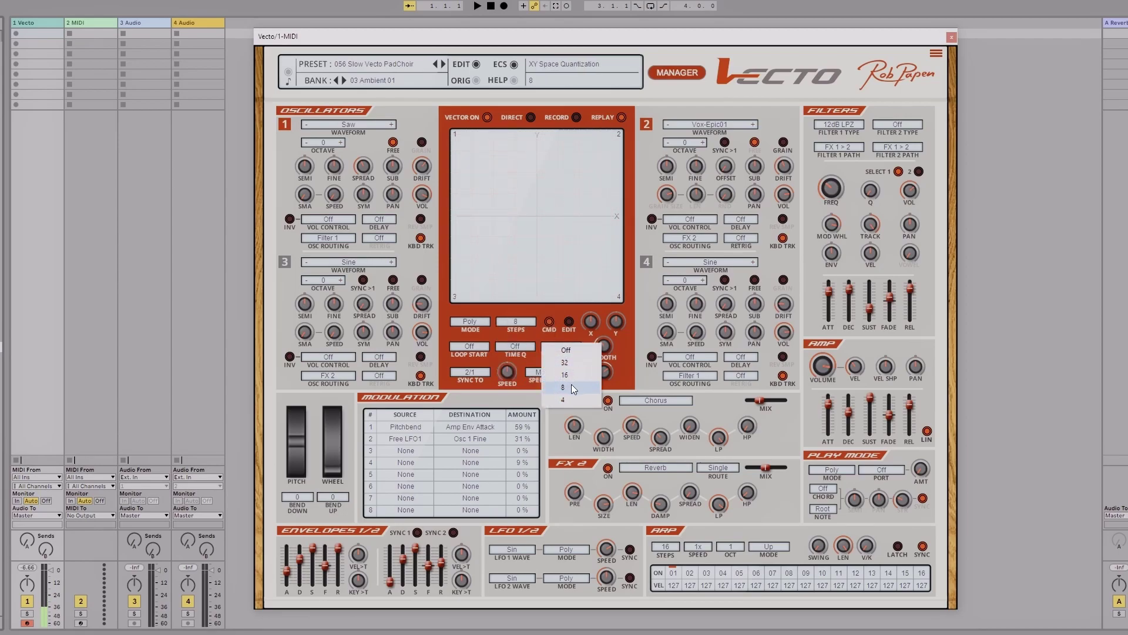
pyautogui.click(571, 383)
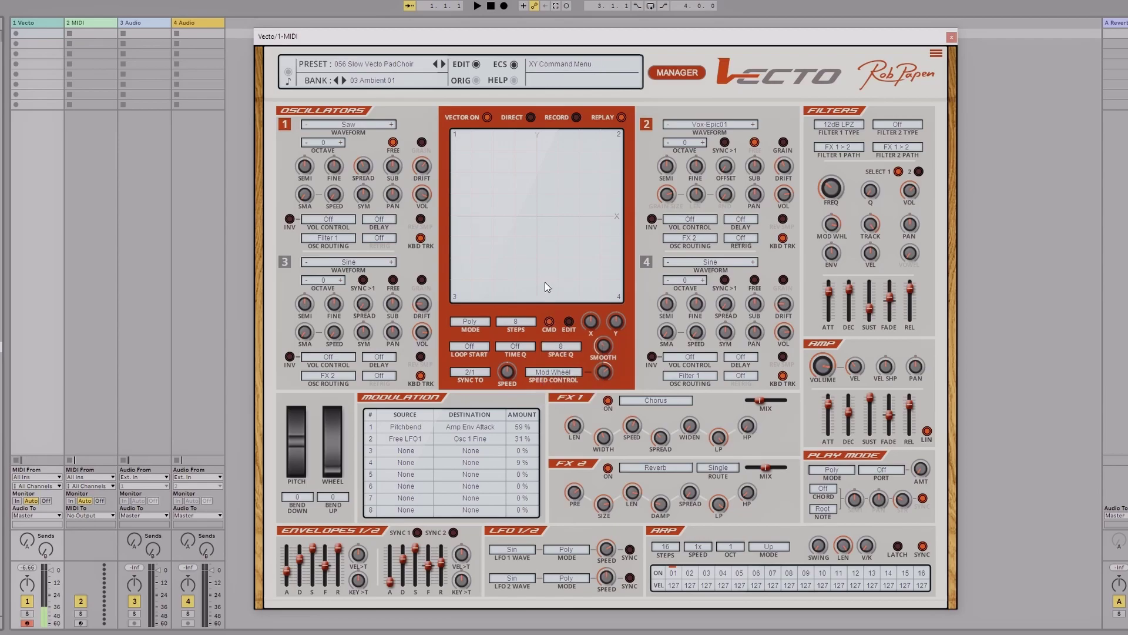
pyautogui.click(530, 321)
pyautogui.click(546, 343)
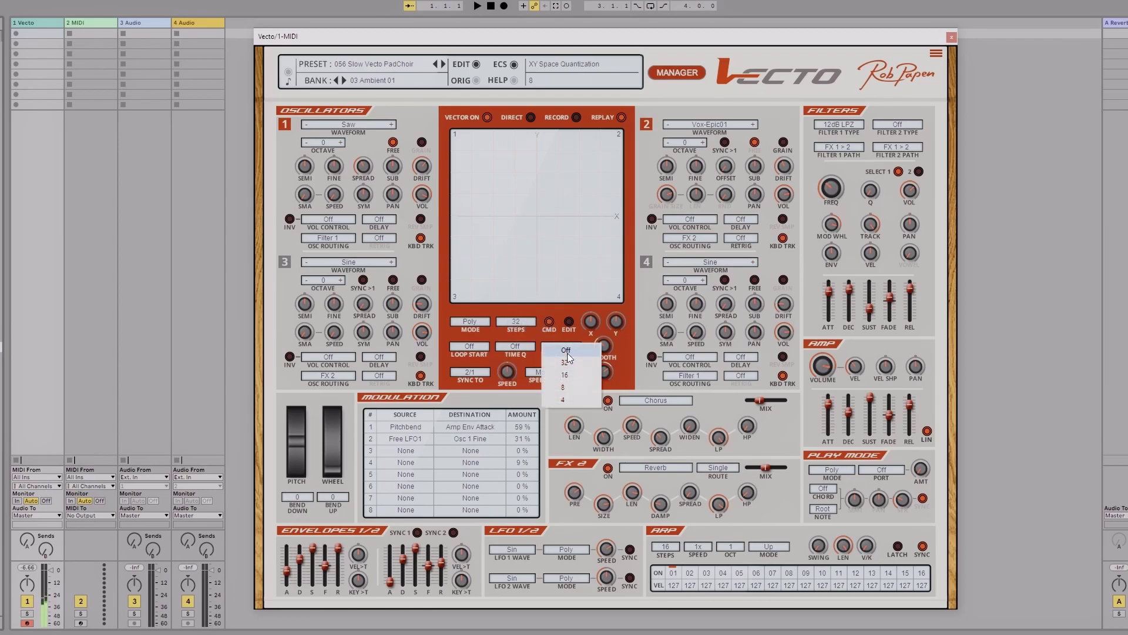
pyautogui.click(566, 351)
pyautogui.click(563, 348)
pyautogui.click(566, 351)
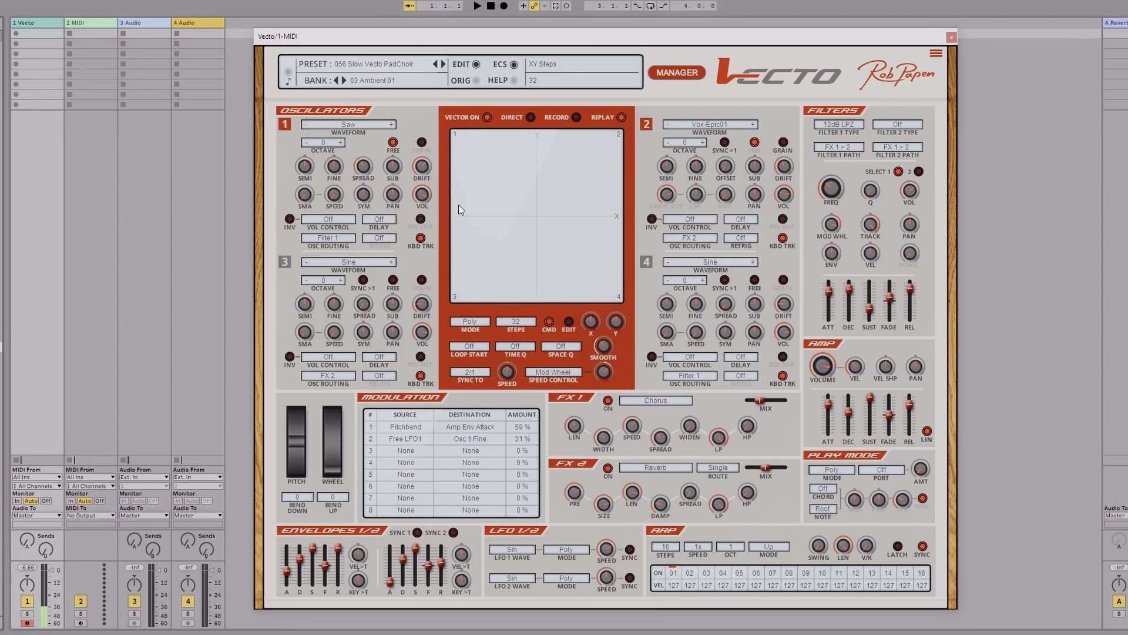
# Set the XY vector path to a circle, then to a square
pyautogui.rightClick(530, 211)
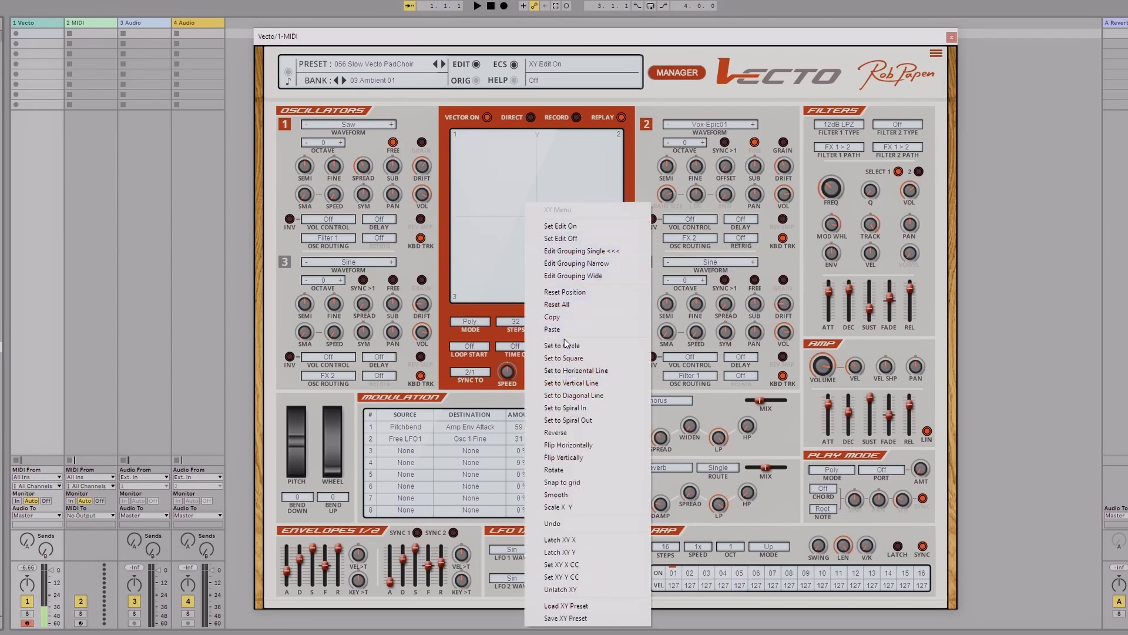
pyautogui.click(568, 347)
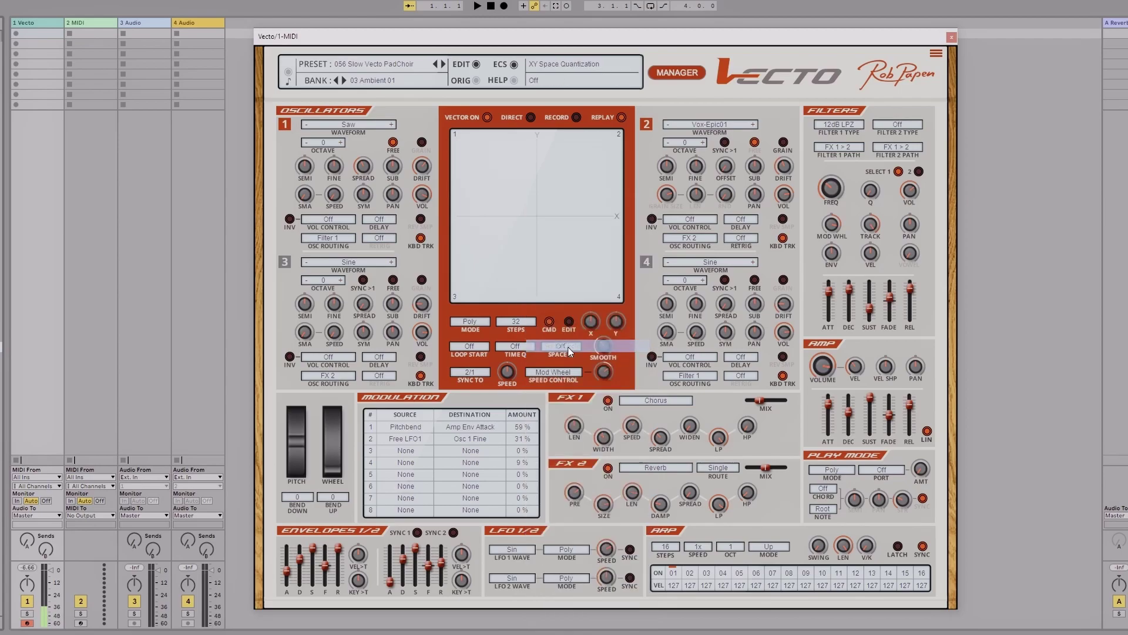
pyautogui.rightClick(541, 233)
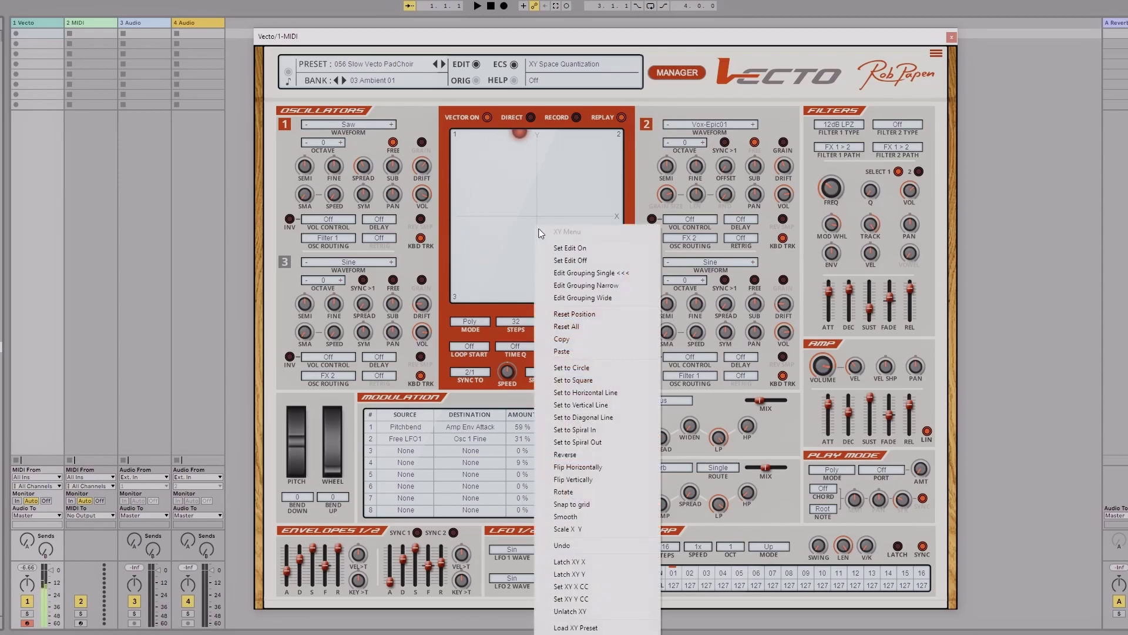
pyautogui.click(573, 381)
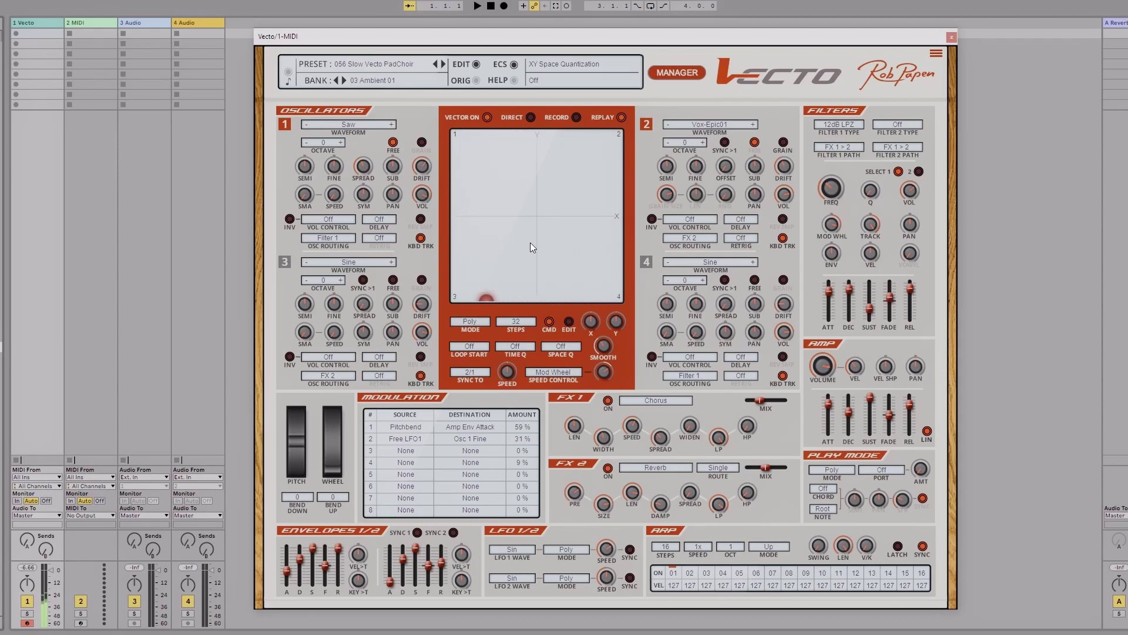
# Change the XY vector path to a spiral of 4.0 turns
pyautogui.rightClick(531, 238)
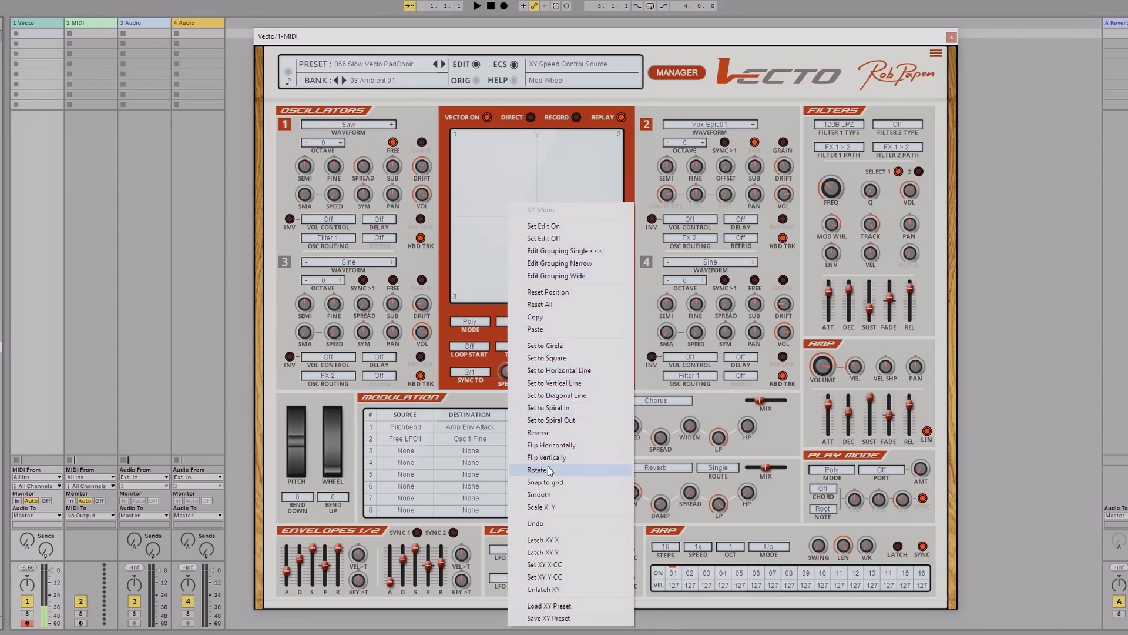
pyautogui.click(548, 407)
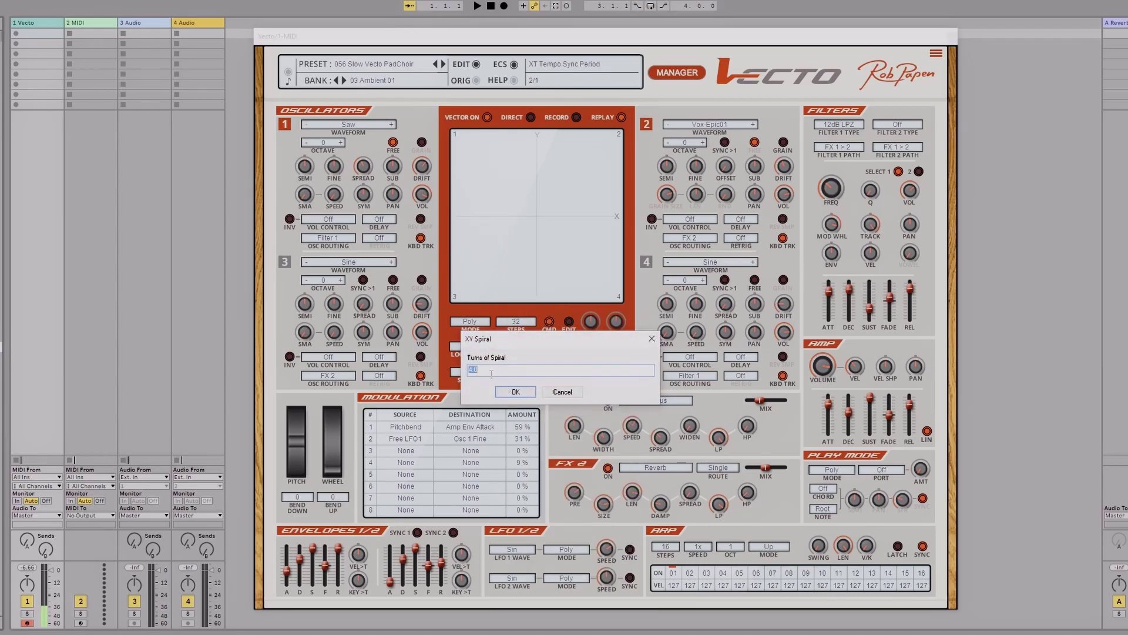
pyautogui.click(509, 391)
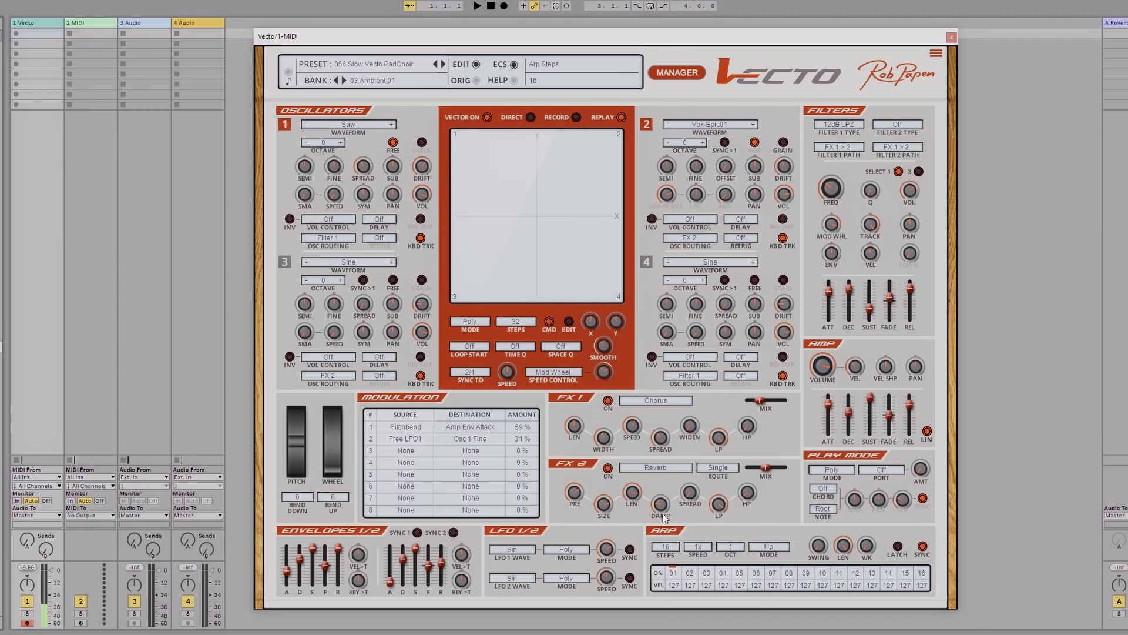
# Load 004 The Kind Pluck from the 02 Synth sounds 01 bank, back on the synth panel
pyautogui.click(385, 78)
pyautogui.click(370, 81)
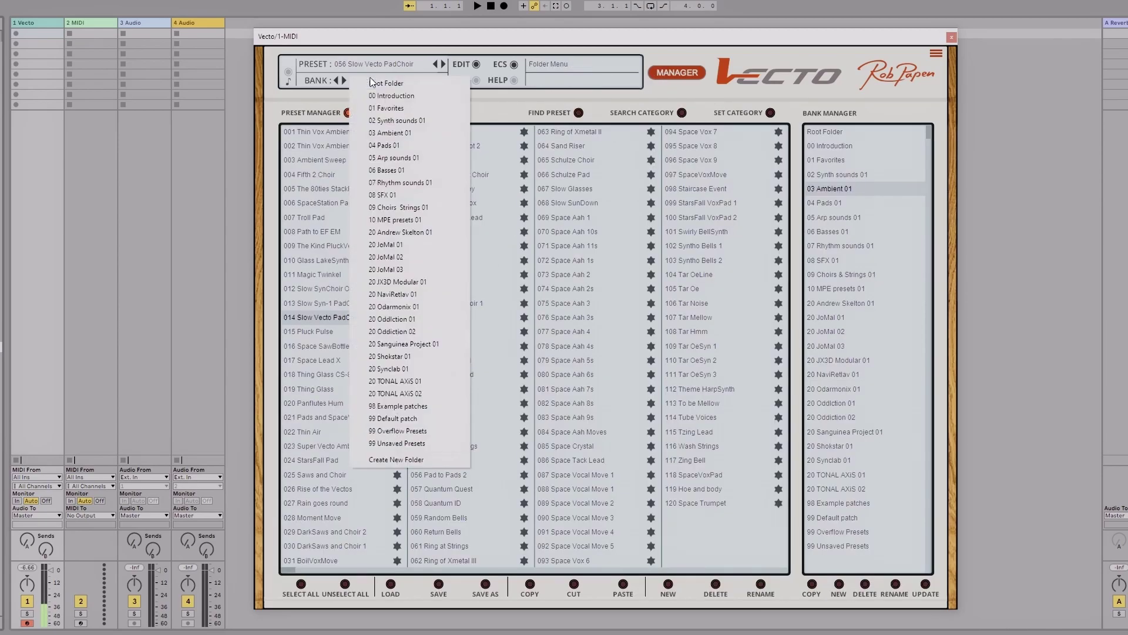
pyautogui.click(391, 126)
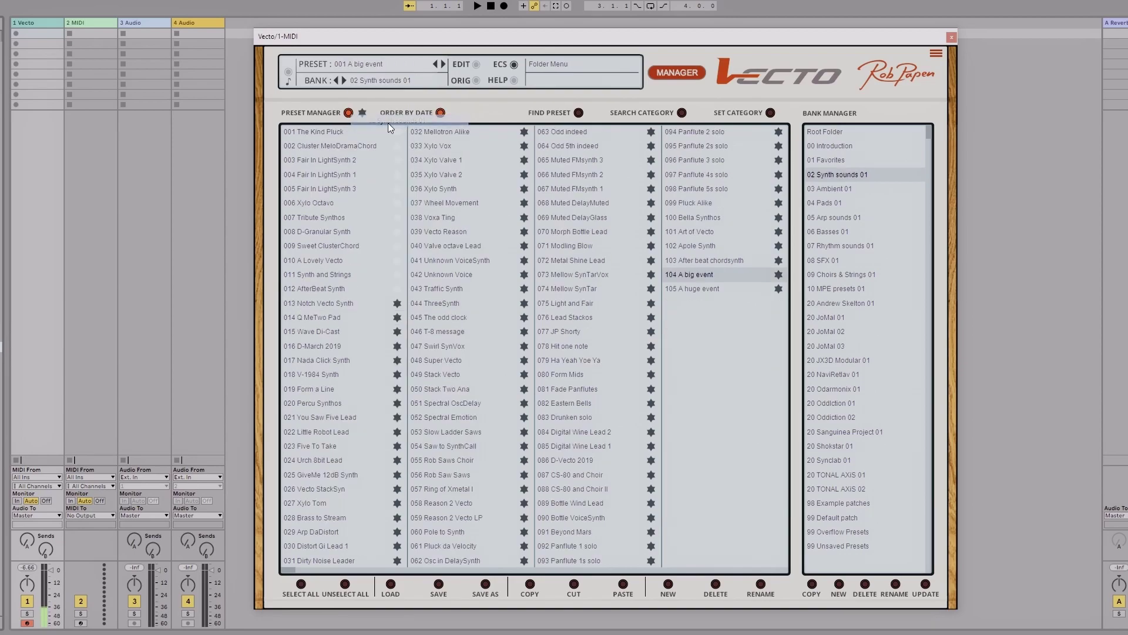
pyautogui.click(327, 134)
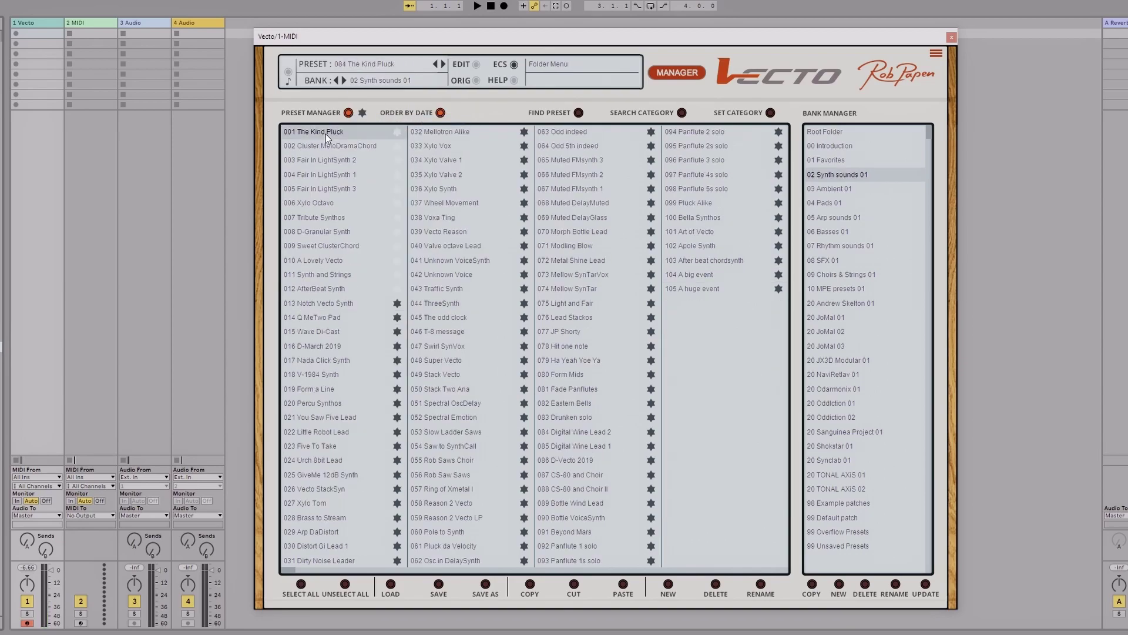
pyautogui.click(675, 71)
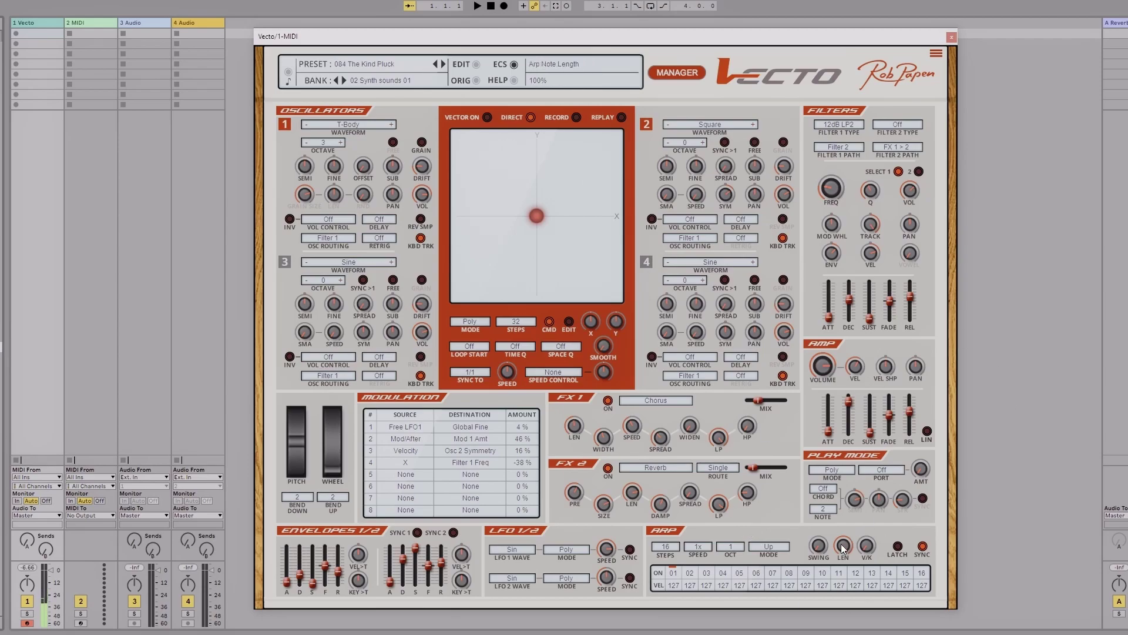
# Set the play mode to Arp and mute arp steps 02, 05, 09, 12 and 14
pyautogui.click(836, 470)
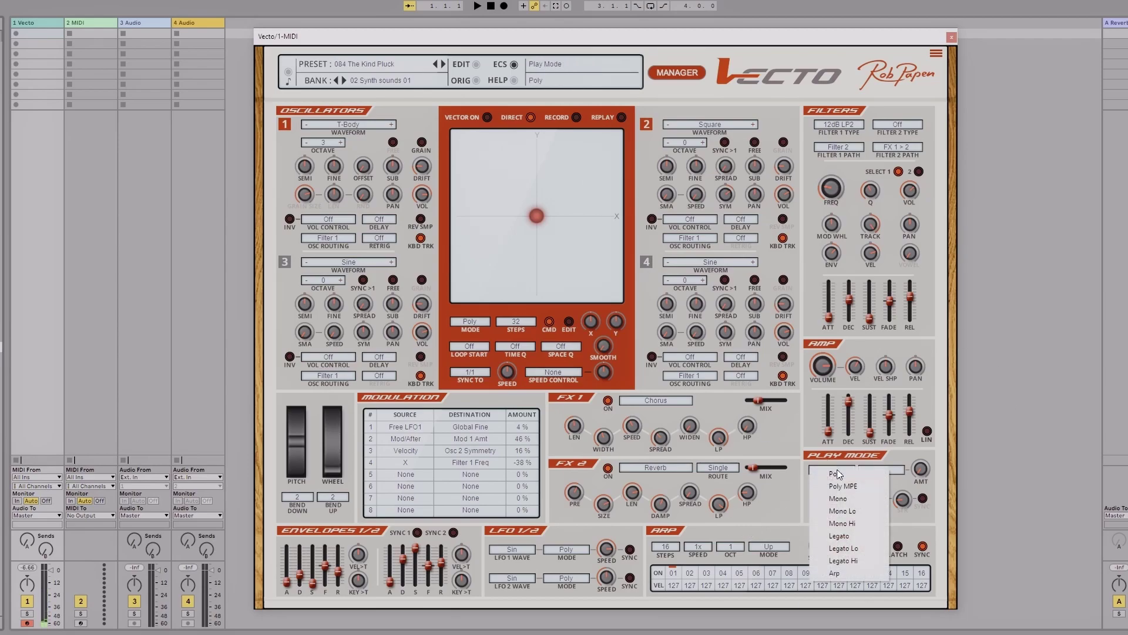
pyautogui.click(839, 573)
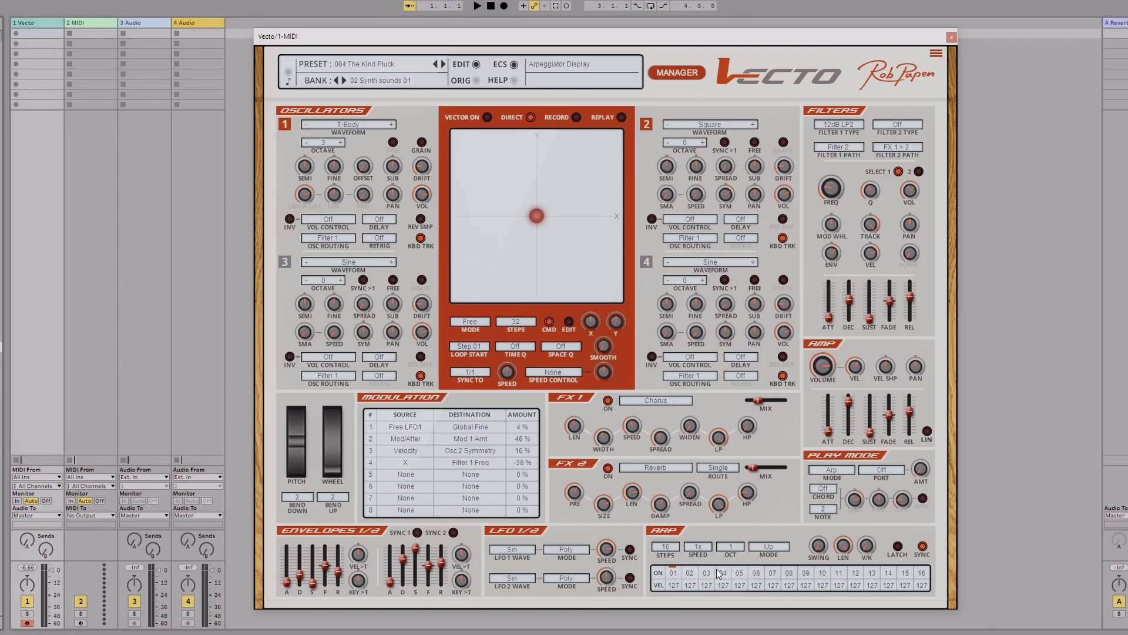
pyautogui.click(693, 582)
pyautogui.click(739, 577)
pyautogui.click(806, 576)
pyautogui.click(856, 579)
pyautogui.click(890, 576)
# Set the arp to 8 steps, step 06 velocity 94, step 03 102, 2 octaves, Random order
pyautogui.click(673, 549)
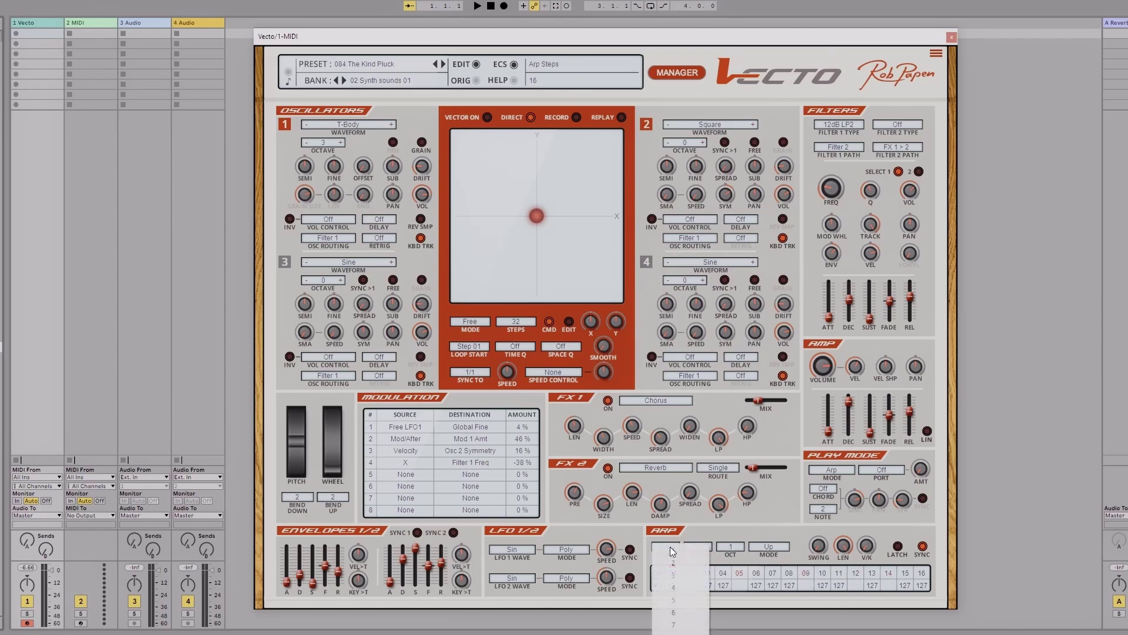
pyautogui.click(676, 632)
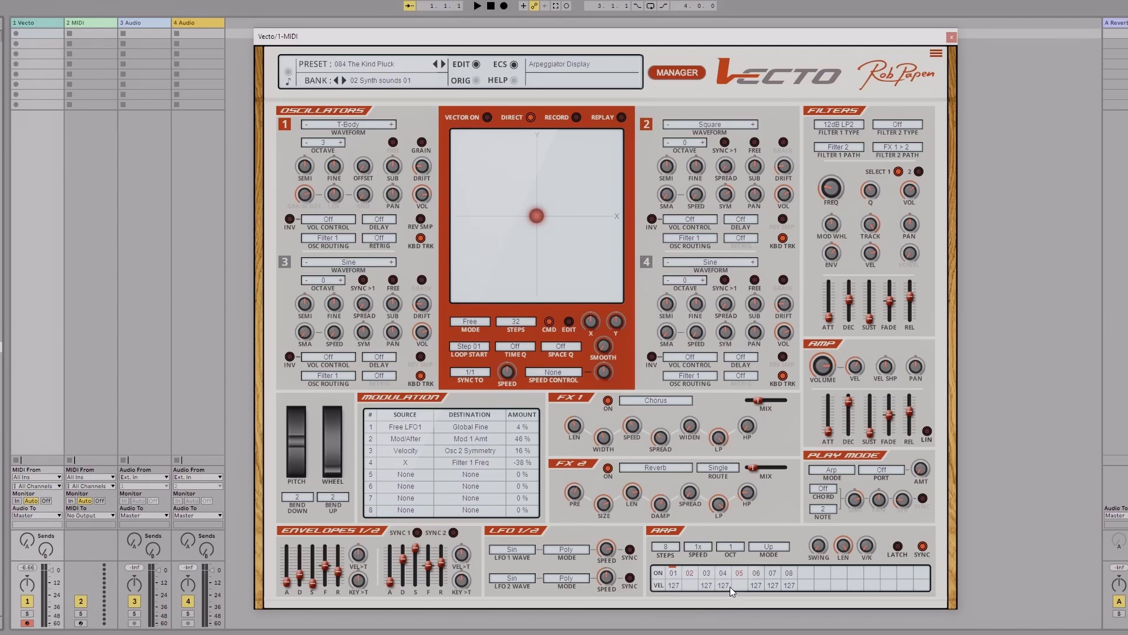
pyautogui.moveTo(756, 586)
pyautogui.mouseDown()
pyautogui.moveTo(767, 608)
pyautogui.moveTo(788, 590)
pyautogui.moveTo(788, 626)
pyautogui.mouseUp()
pyautogui.moveTo(709, 590); pyautogui.dragTo(709, 592)
pyautogui.click(731, 546)
pyautogui.click(741, 563)
pyautogui.click(773, 545)
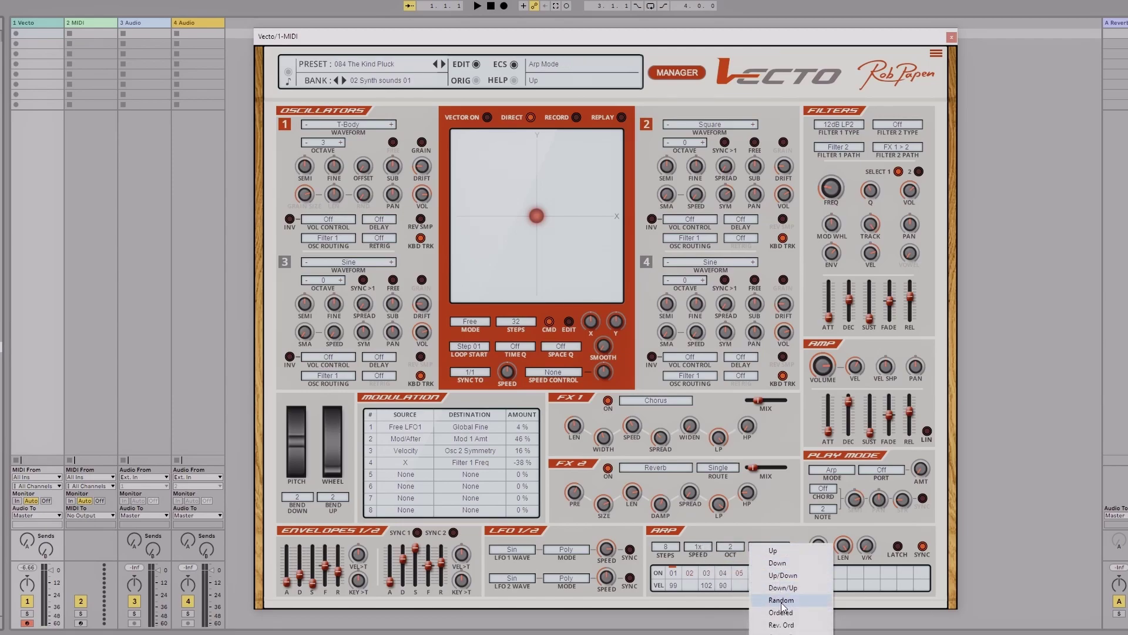
pyautogui.click(781, 600)
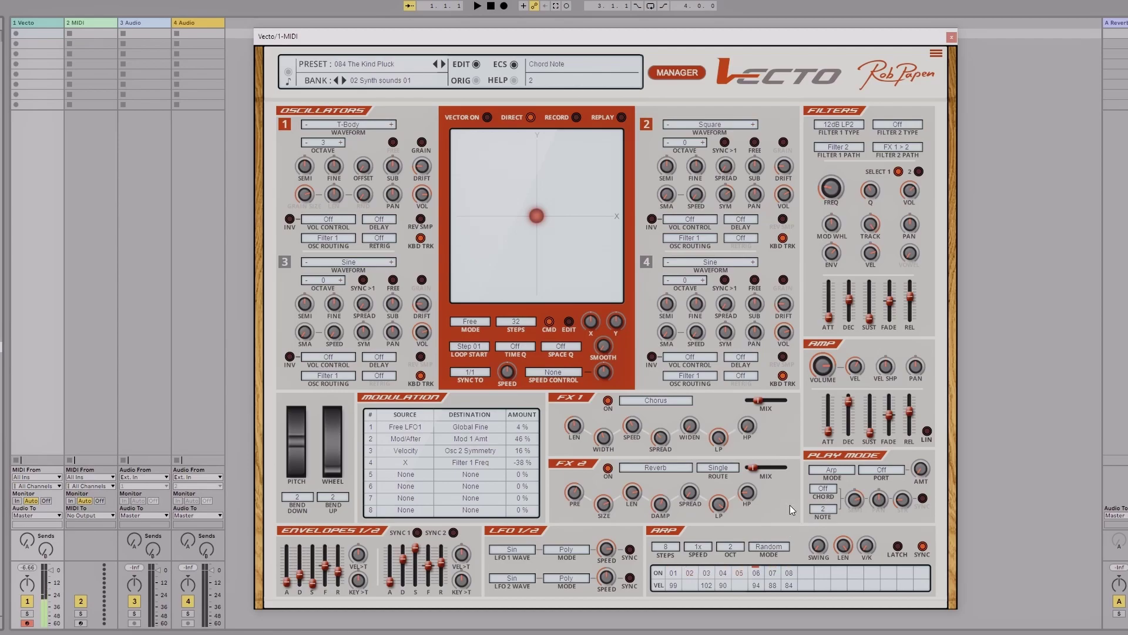
# Keep Arp mode and 8 steps, try 3 and 4 octaves, then return to 2 octaves
pyautogui.click(838, 468)
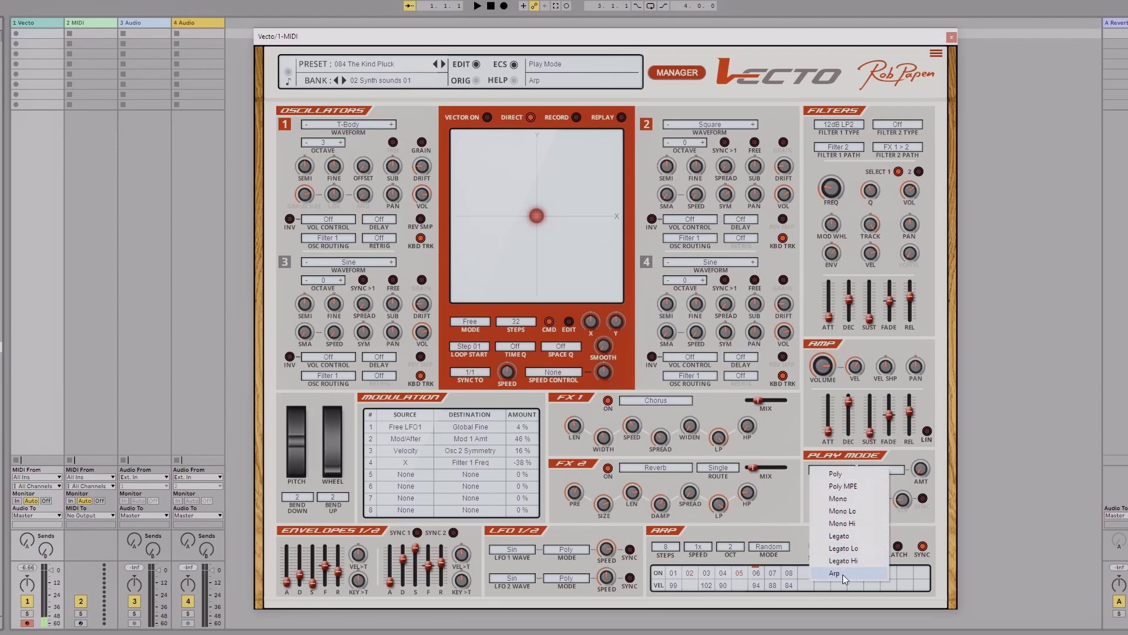
pyautogui.click(843, 574)
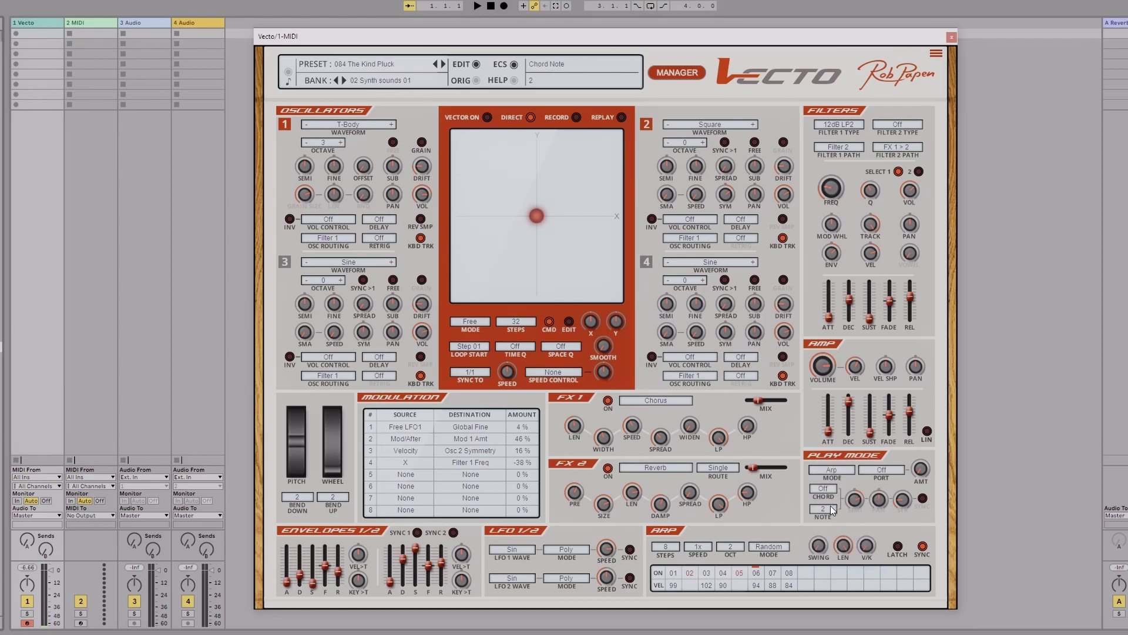
pyautogui.click(663, 545)
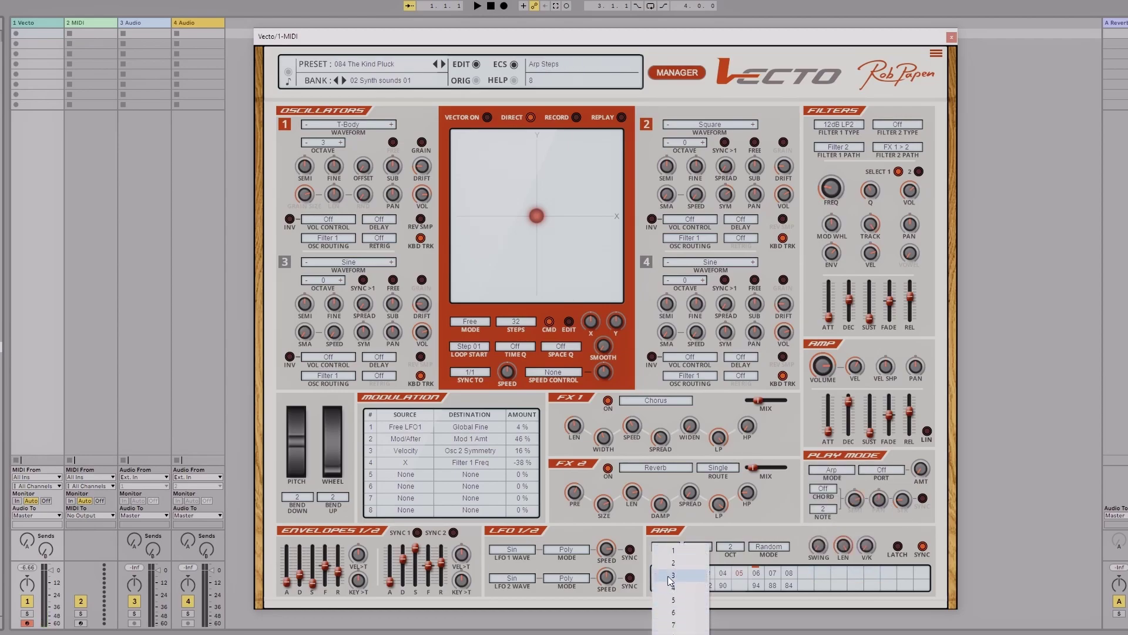
pyautogui.click(684, 549)
pyautogui.click(724, 546)
pyautogui.click(736, 574)
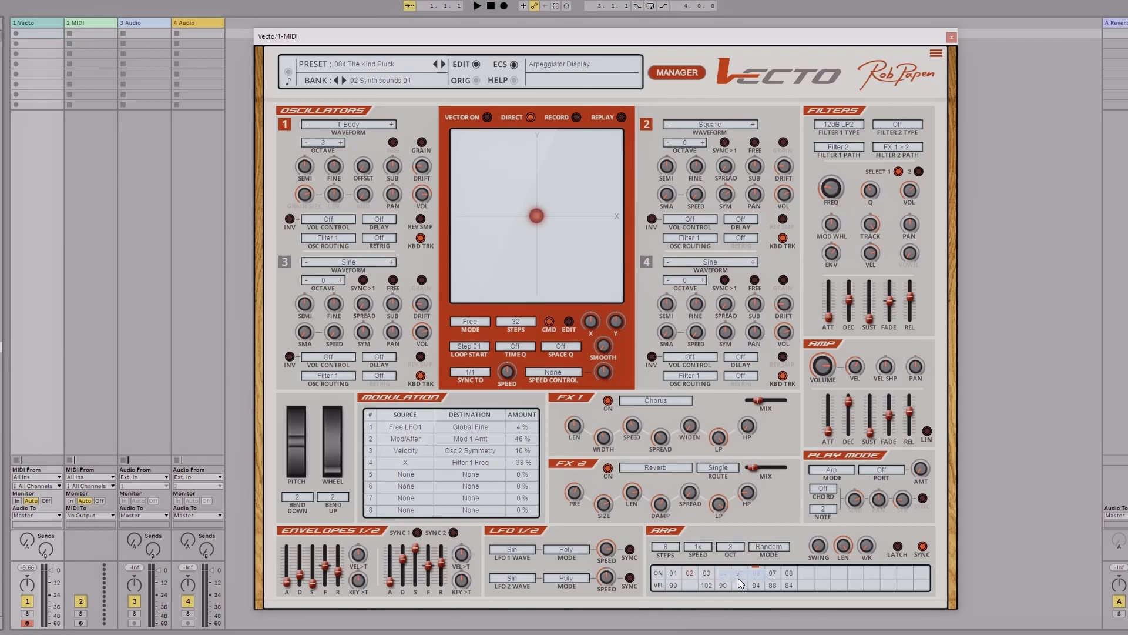
pyautogui.click(733, 546)
pyautogui.click(736, 583)
pyautogui.click(731, 546)
pyautogui.click(734, 561)
# Change the arpeggio note order from Random to Up/Down
pyautogui.click(757, 549)
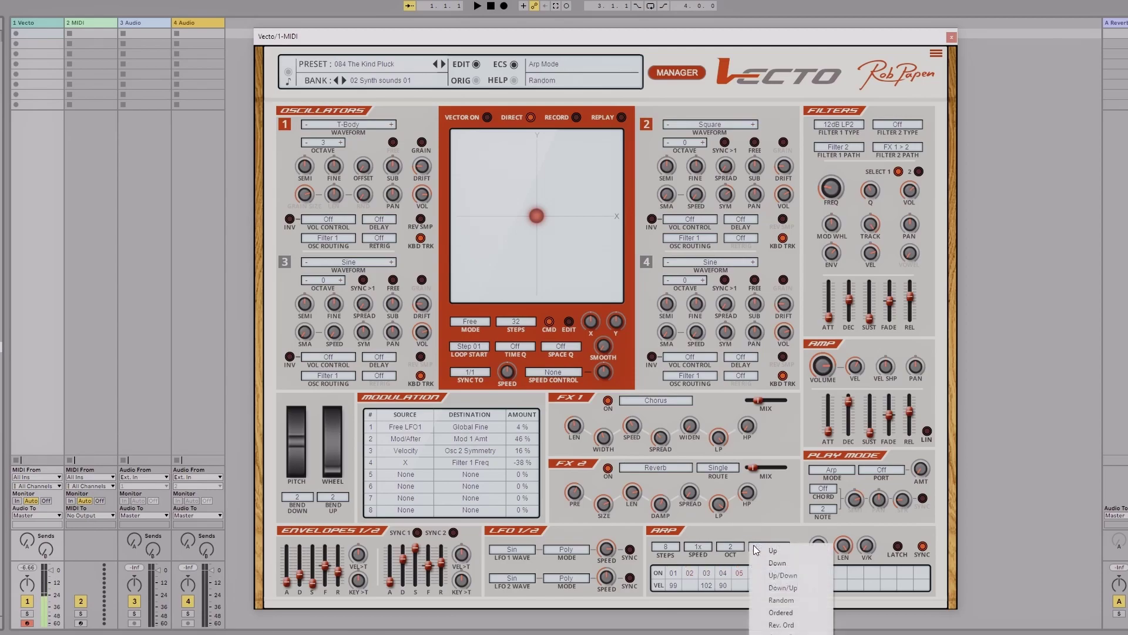
pyautogui.click(782, 575)
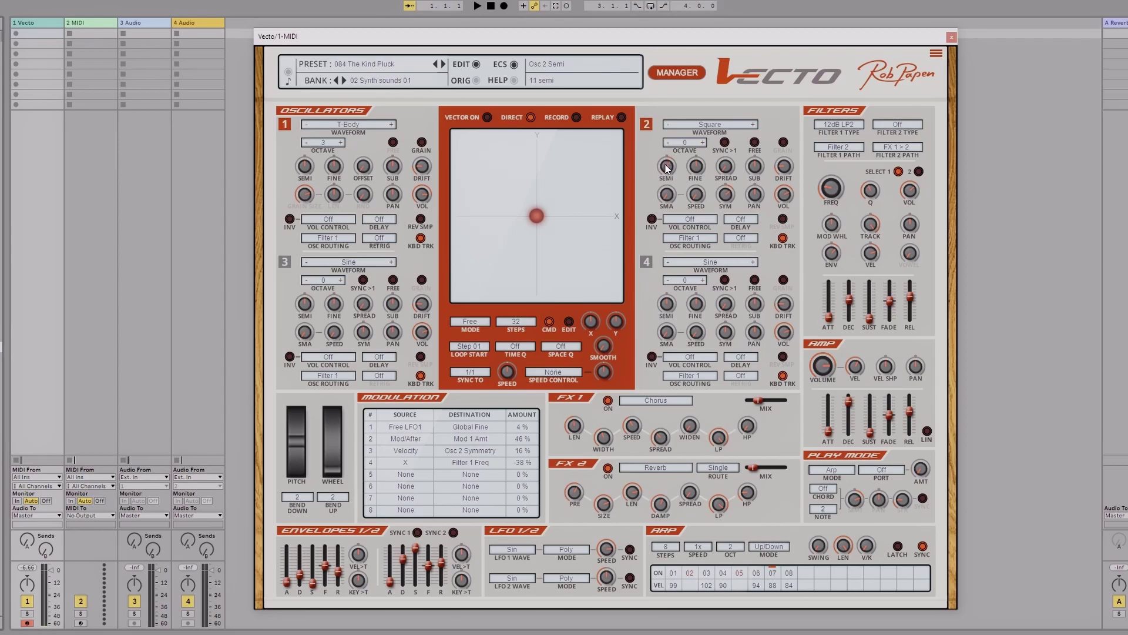
# Raise oscillator 2's spread to 4% and browse oscillator 4's waveforms, leaving it on Sine
pyautogui.moveTo(725, 169)
pyautogui.mouseDown()
pyautogui.moveTo(717, 148)
pyautogui.moveTo(720, 157)
pyautogui.mouseUp()
pyautogui.click(721, 264)
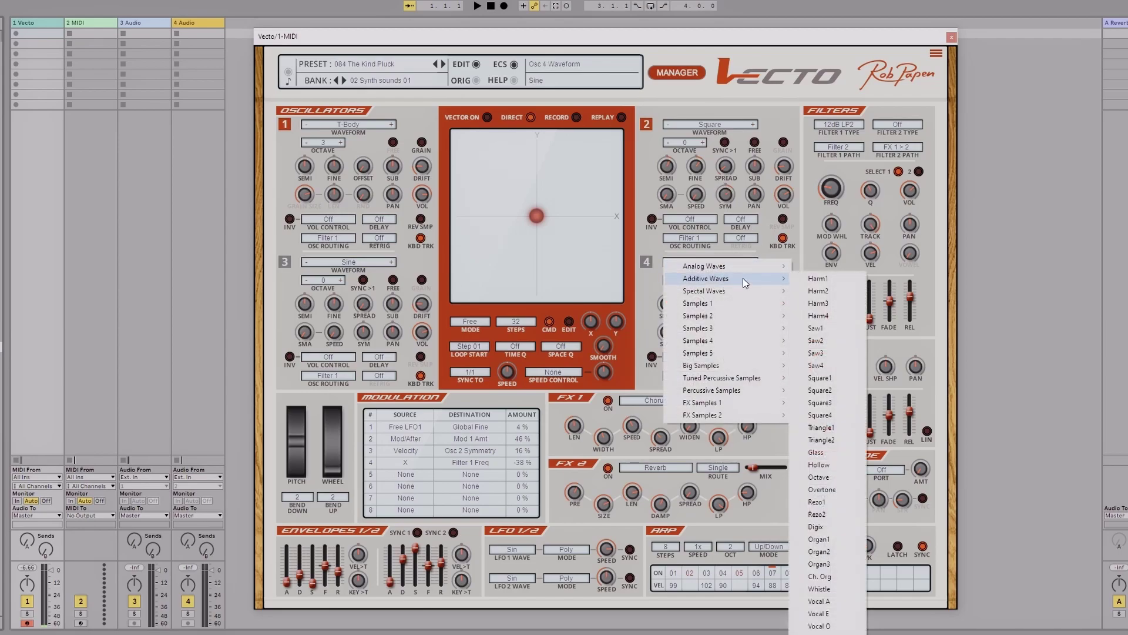
pyautogui.moveTo(732, 297)
pyautogui.moveTo(739, 331)
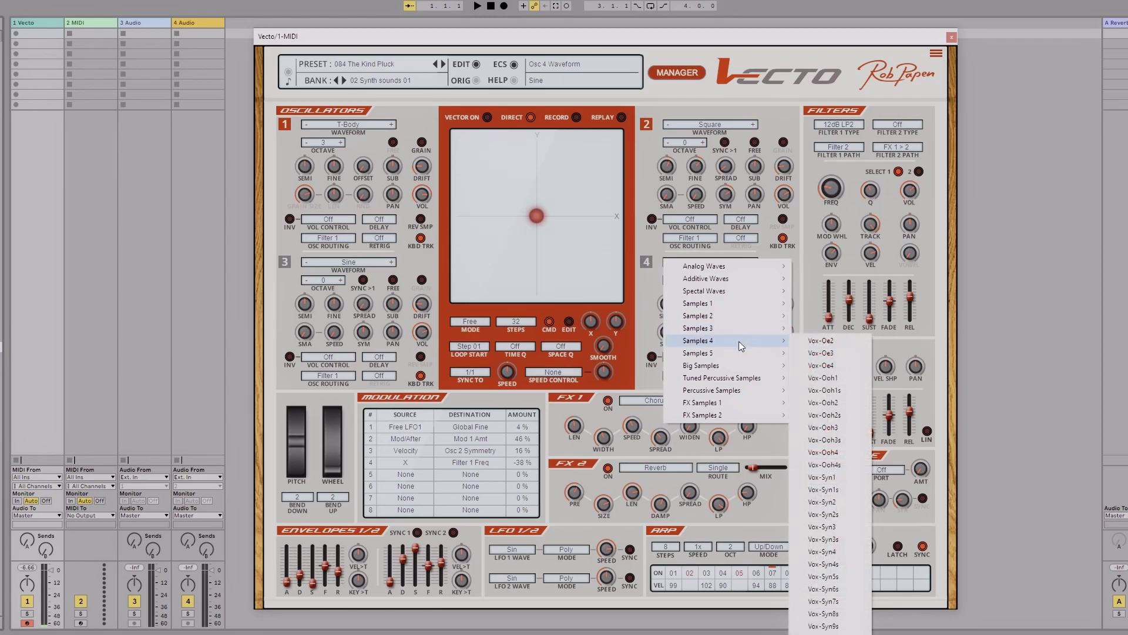
pyautogui.moveTo(741, 355)
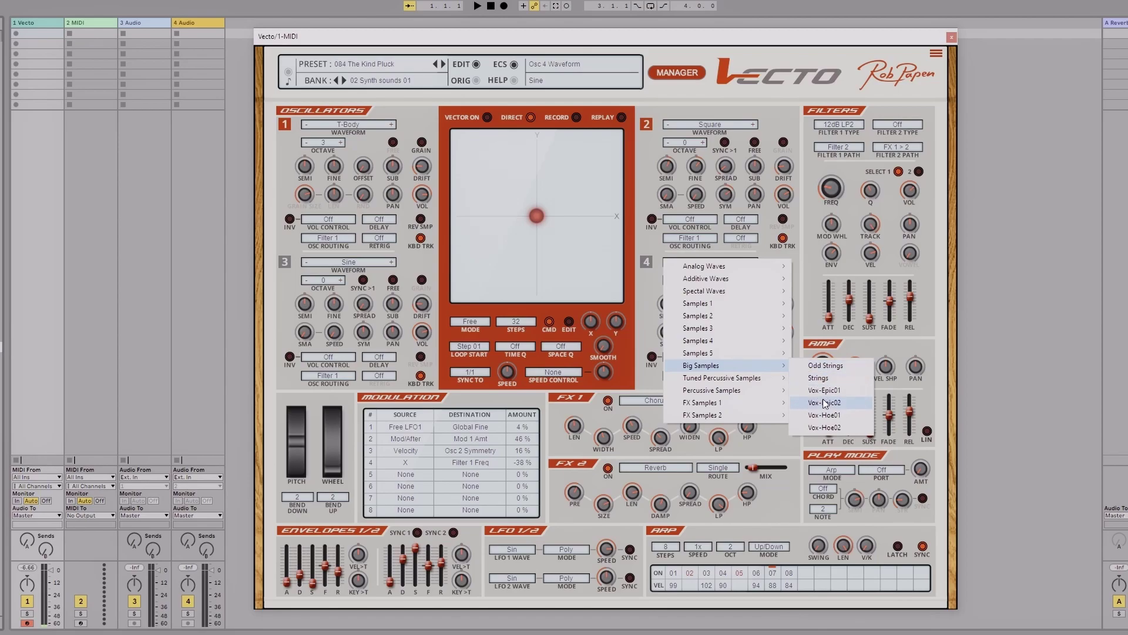
pyautogui.moveTo(761, 390)
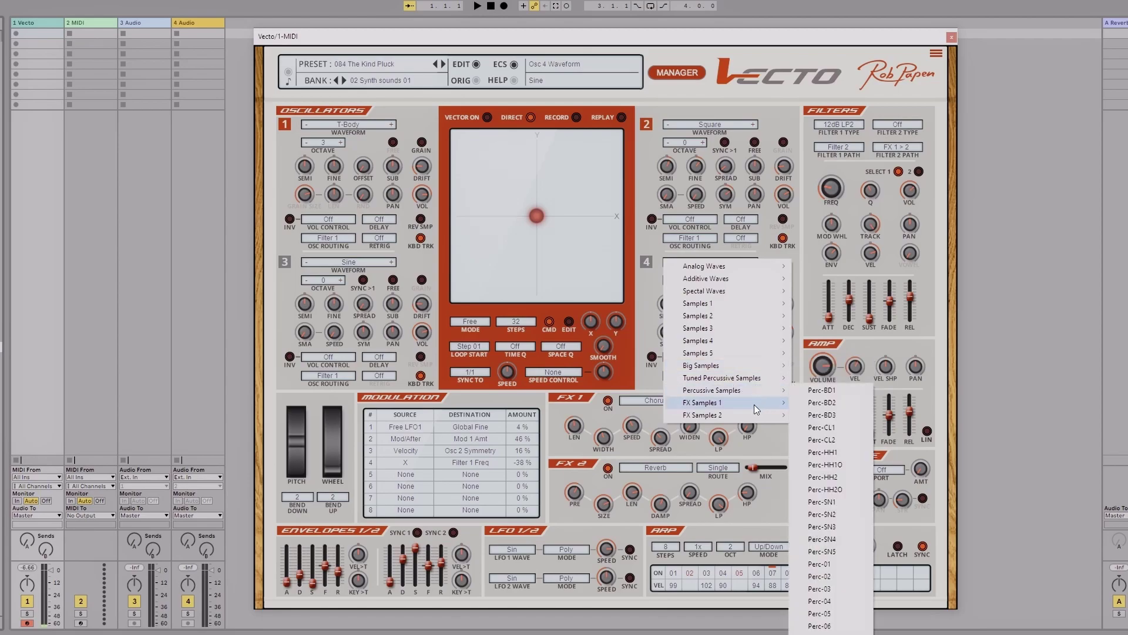
pyautogui.click(643, 298)
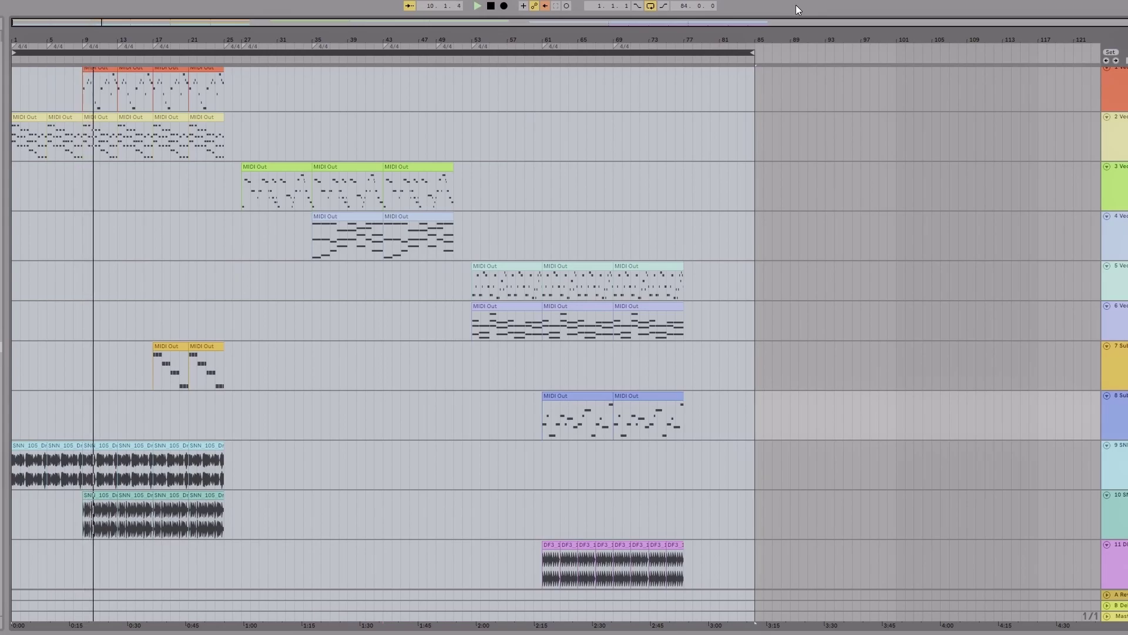
# Show the synth for track 2's last clip, reposition its window, then close it
pyautogui.click(207, 117)
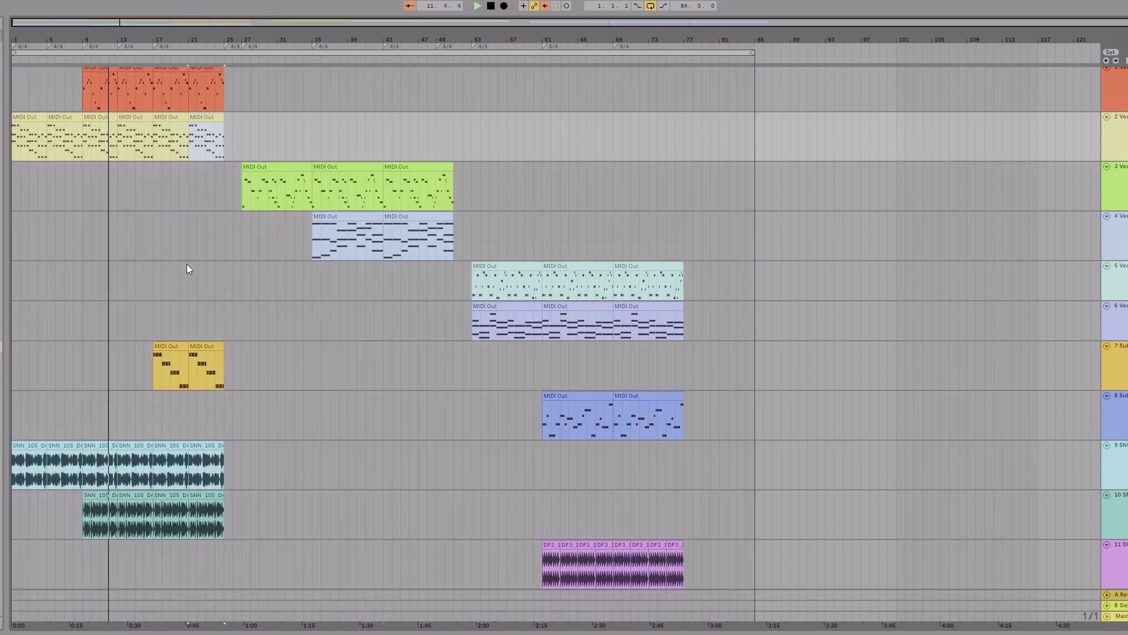
pyautogui.hotkey('ctrl', 'alt', 'p')
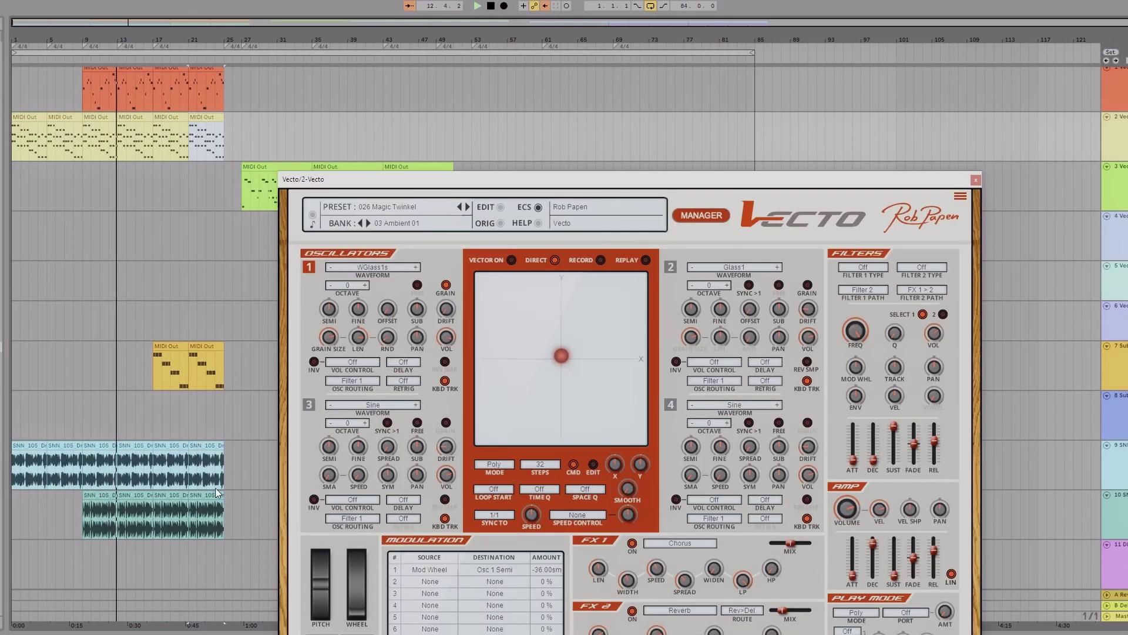
pyautogui.moveTo(393, 179); pyautogui.dragTo(471, 92)
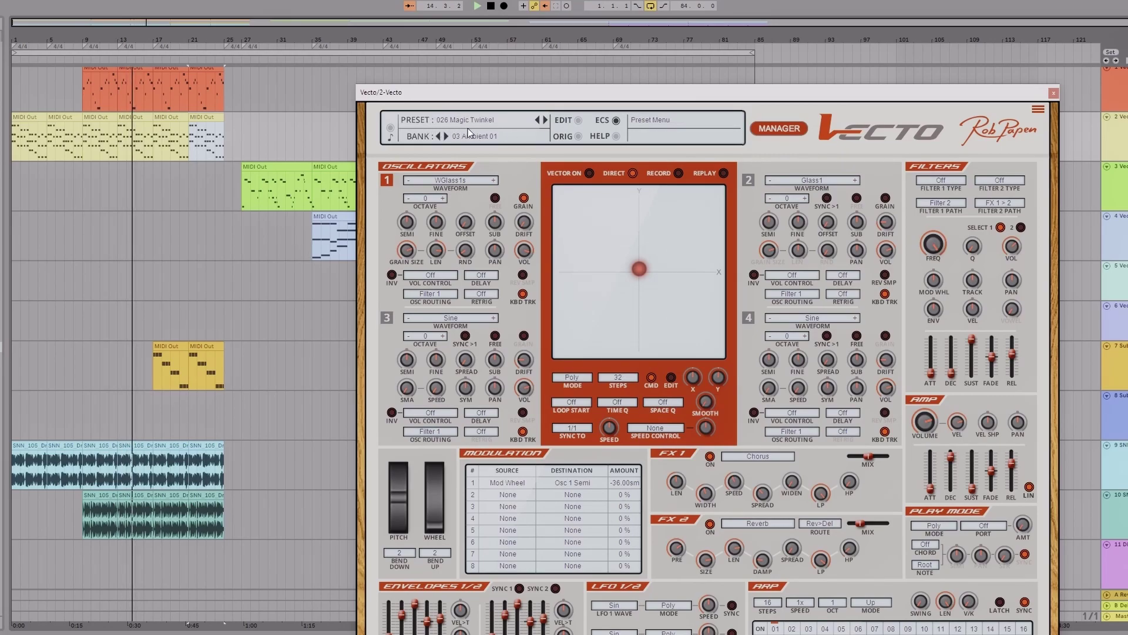
pyautogui.moveTo(547, 94); pyautogui.dragTo(446, 103)
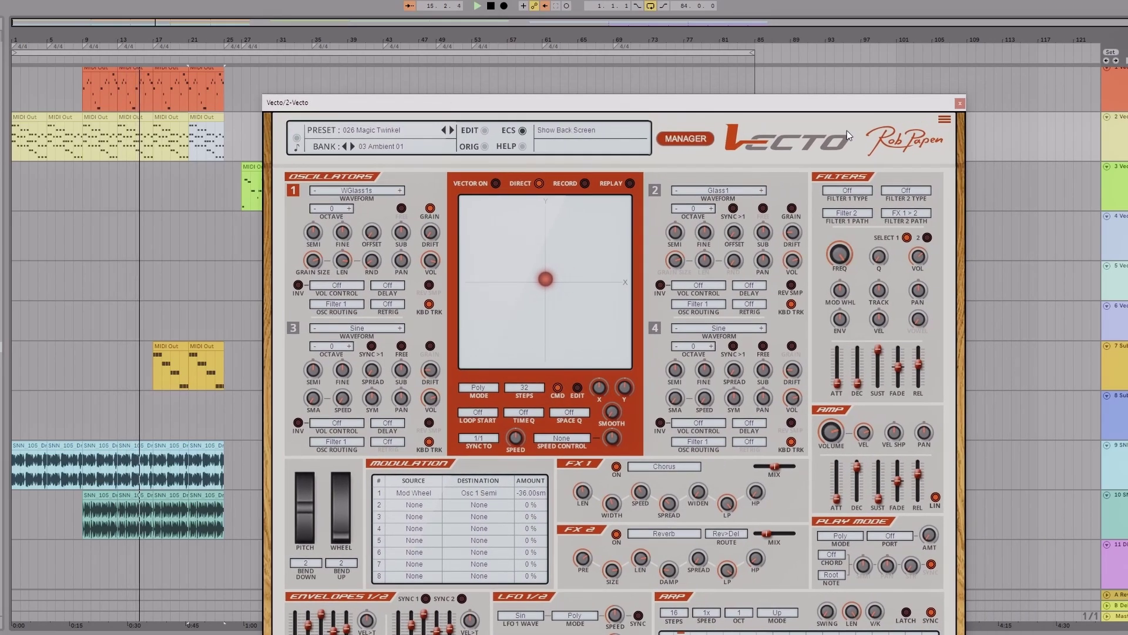
pyautogui.click(961, 102)
# Close and reopen track 1's Vecto window, move it higher, then close it
pyautogui.click(205, 75)
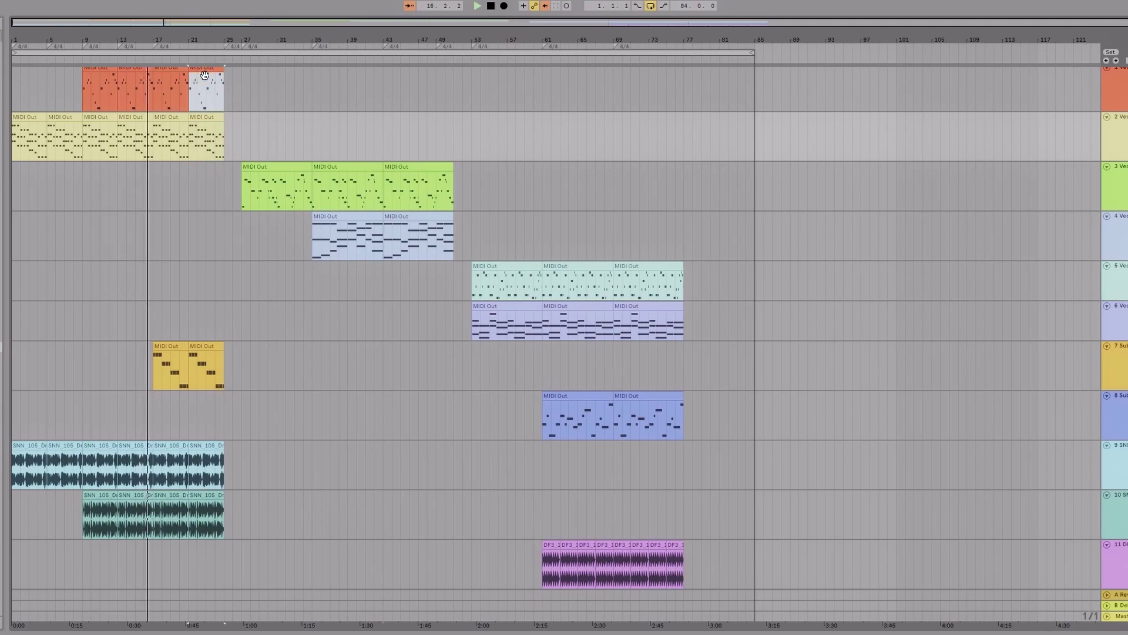
pyautogui.hotkey('ctrl', 'alt', 'p')
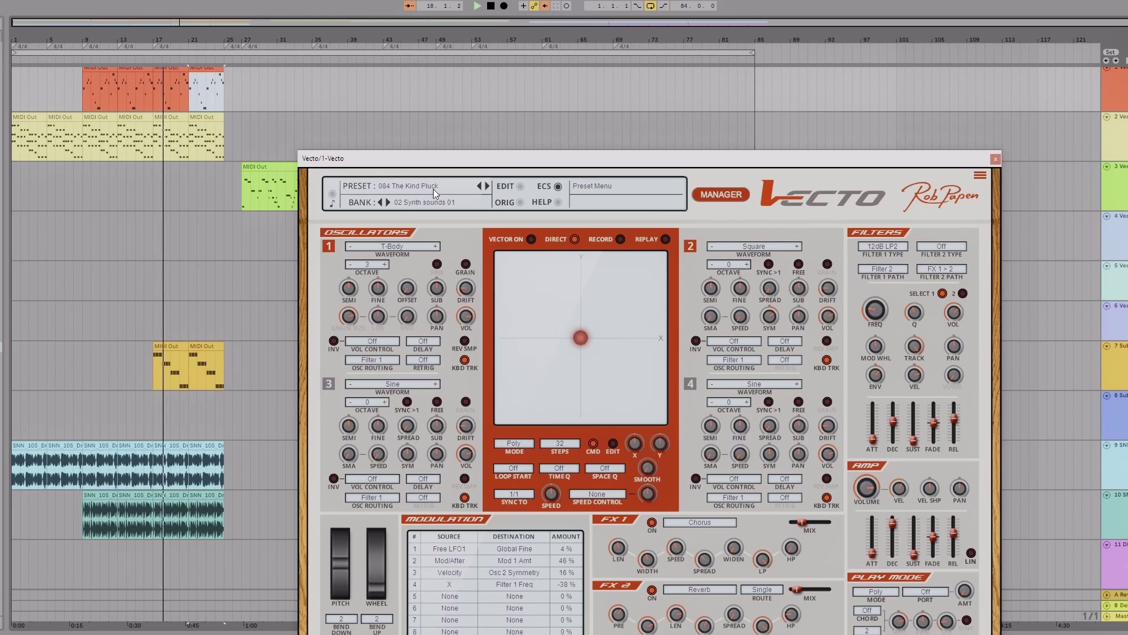
pyautogui.moveTo(612, 160); pyautogui.dragTo(622, 73)
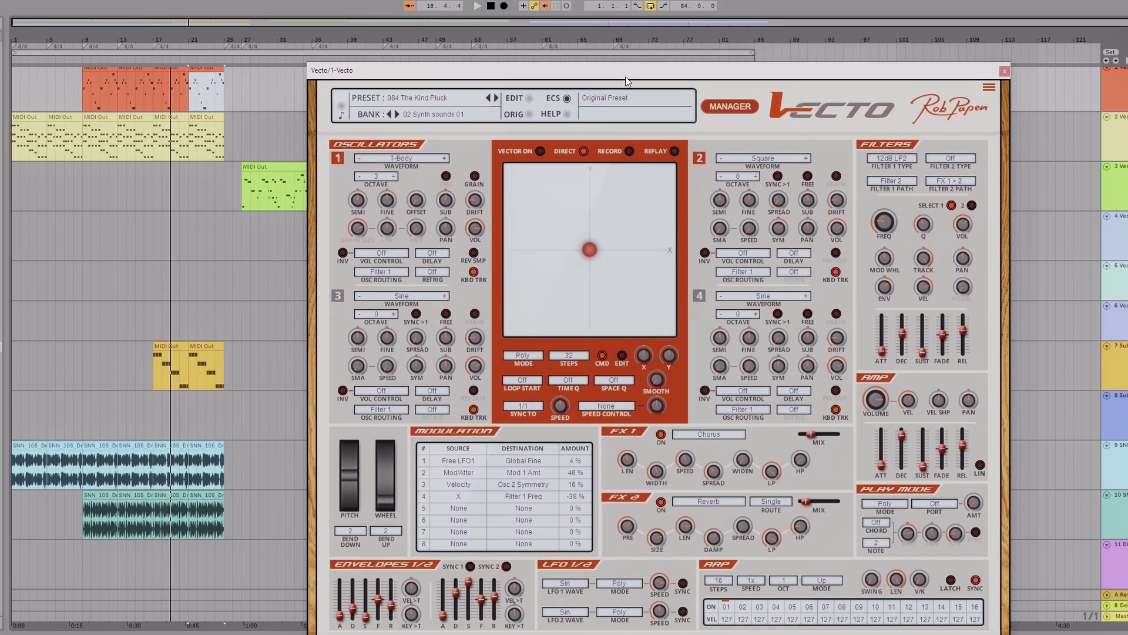
pyautogui.click(1003, 71)
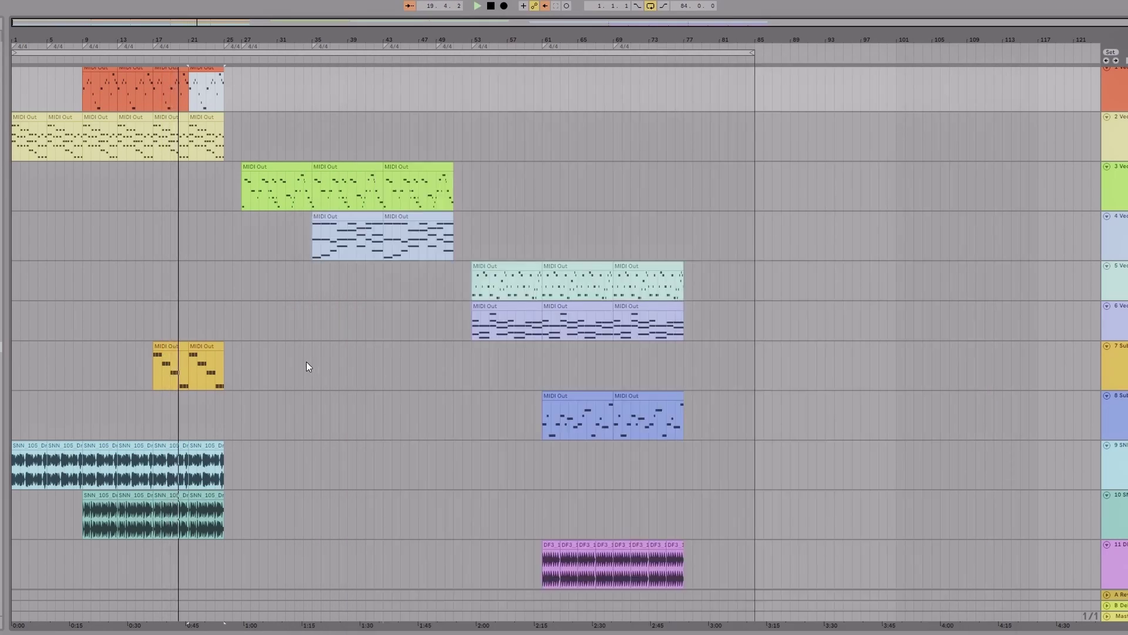
# Inspect track 7's SubBoomBass2 preset, close it, and select track 3's third clip
pyautogui.click(206, 367)
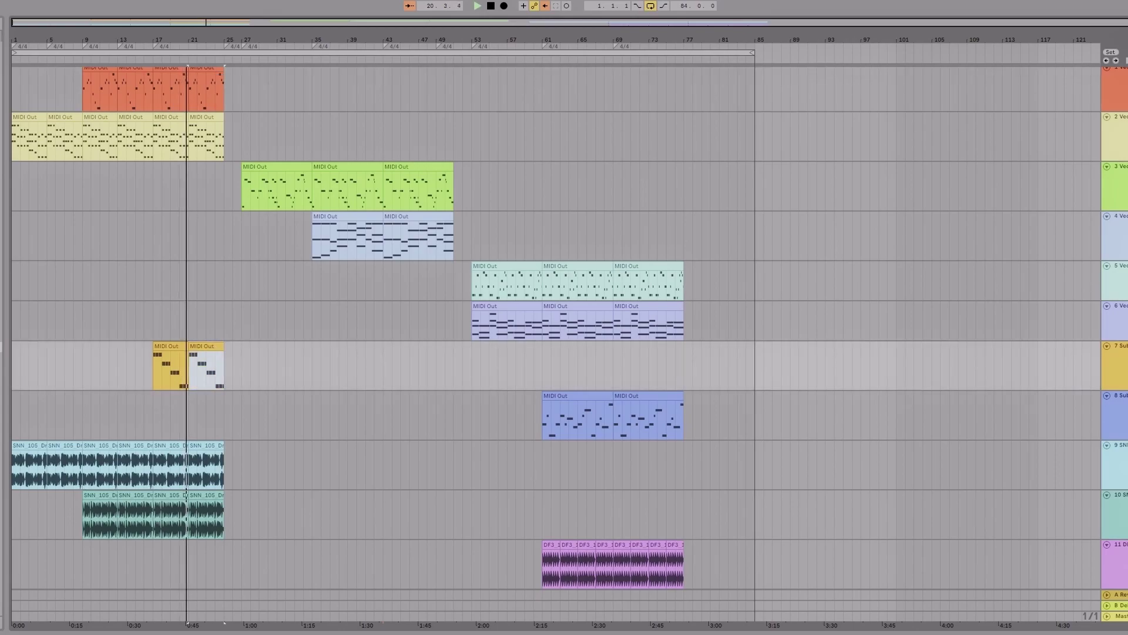
pyautogui.hotkey('ctrl', 'alt', 'p')
pyautogui.moveTo(591, 355); pyautogui.dragTo(583, 206)
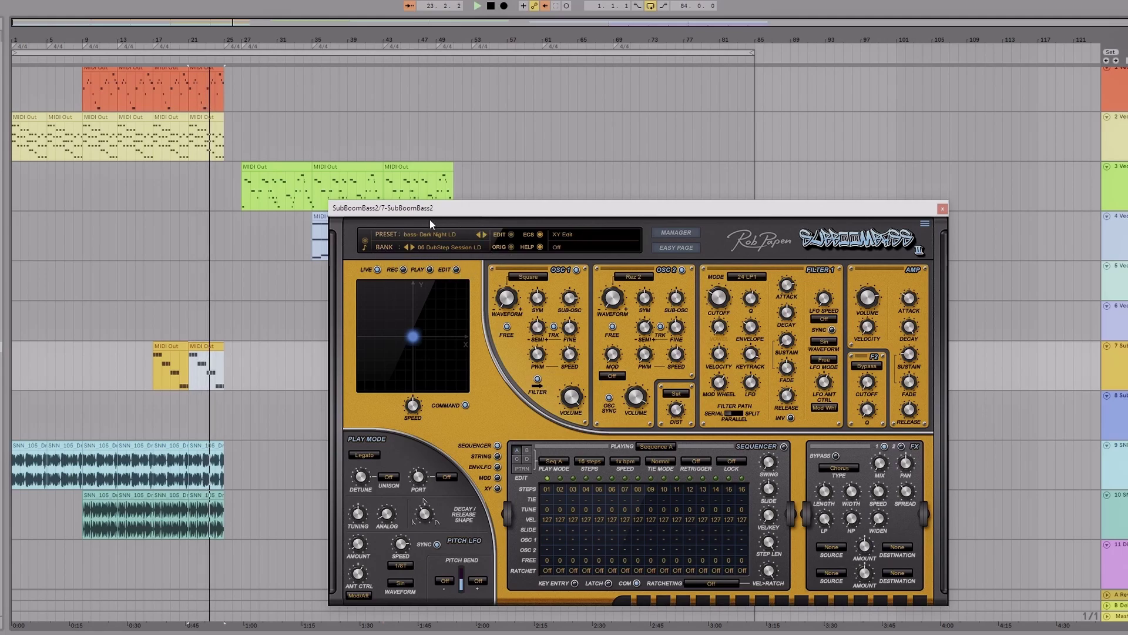
pyautogui.click(943, 209)
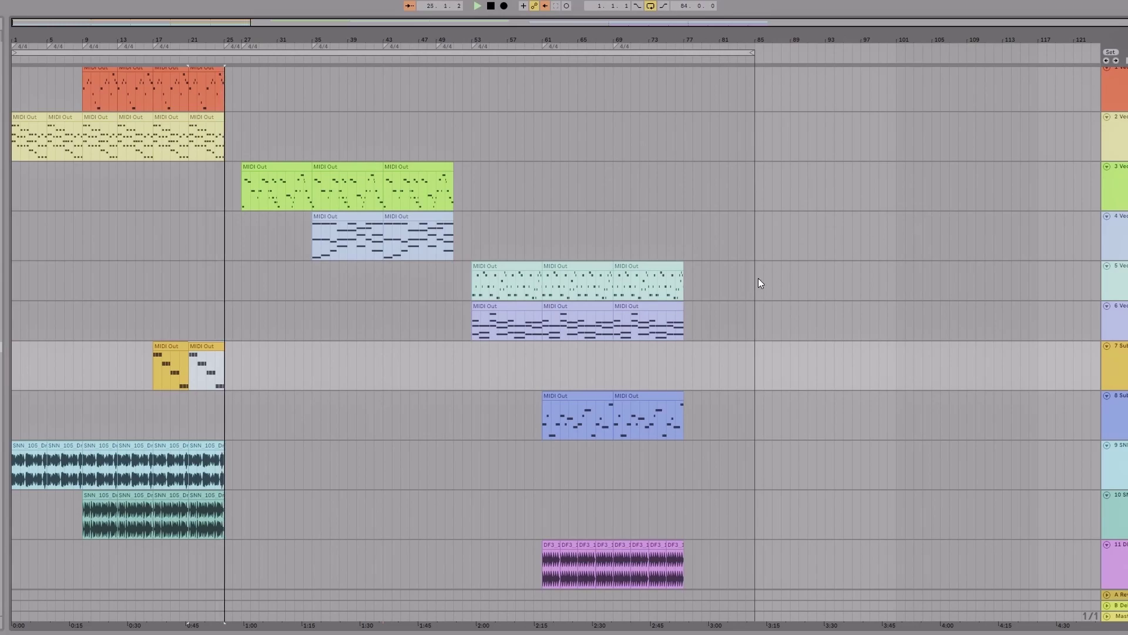
pyautogui.click(450, 171)
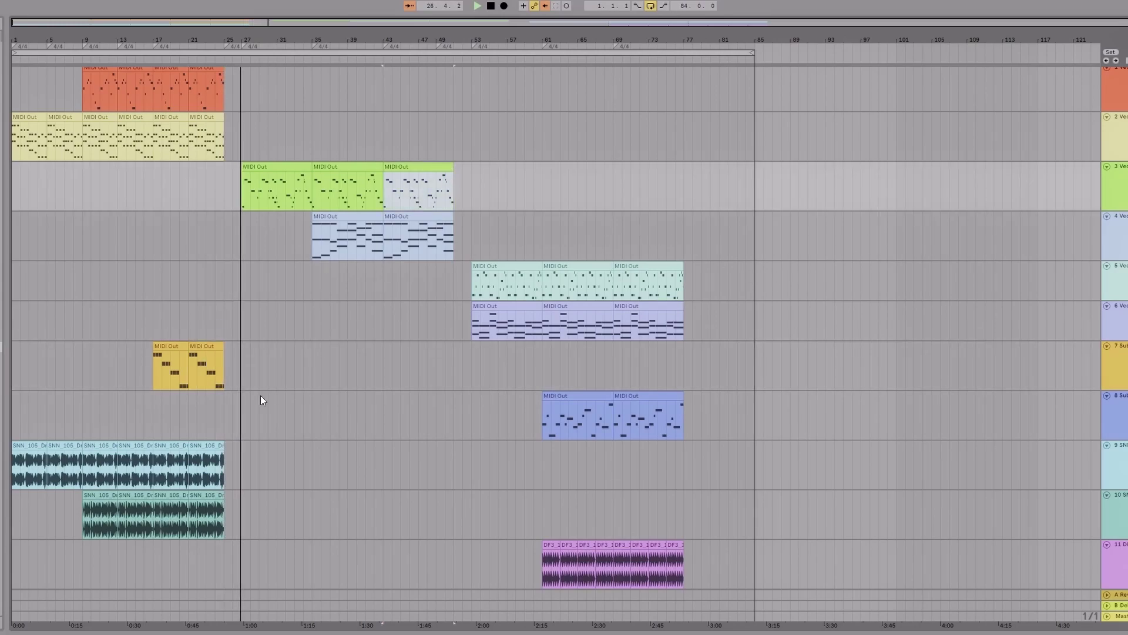
pyautogui.hotkey('ctrl', 'alt', 'p')
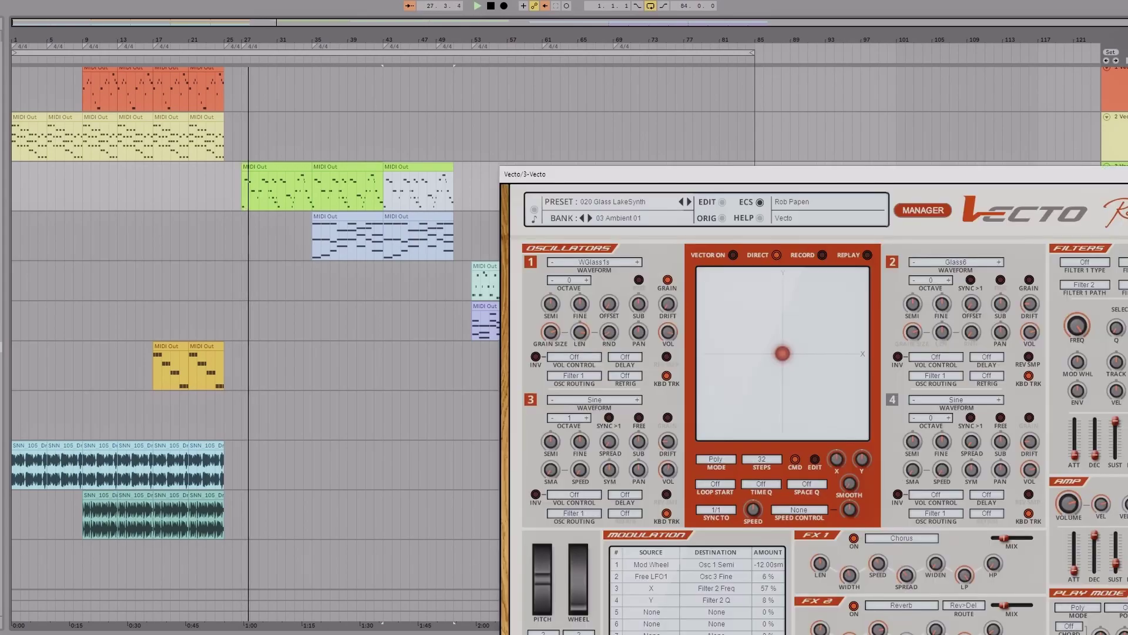
pyautogui.moveTo(688, 174); pyautogui.dragTo(639, 123)
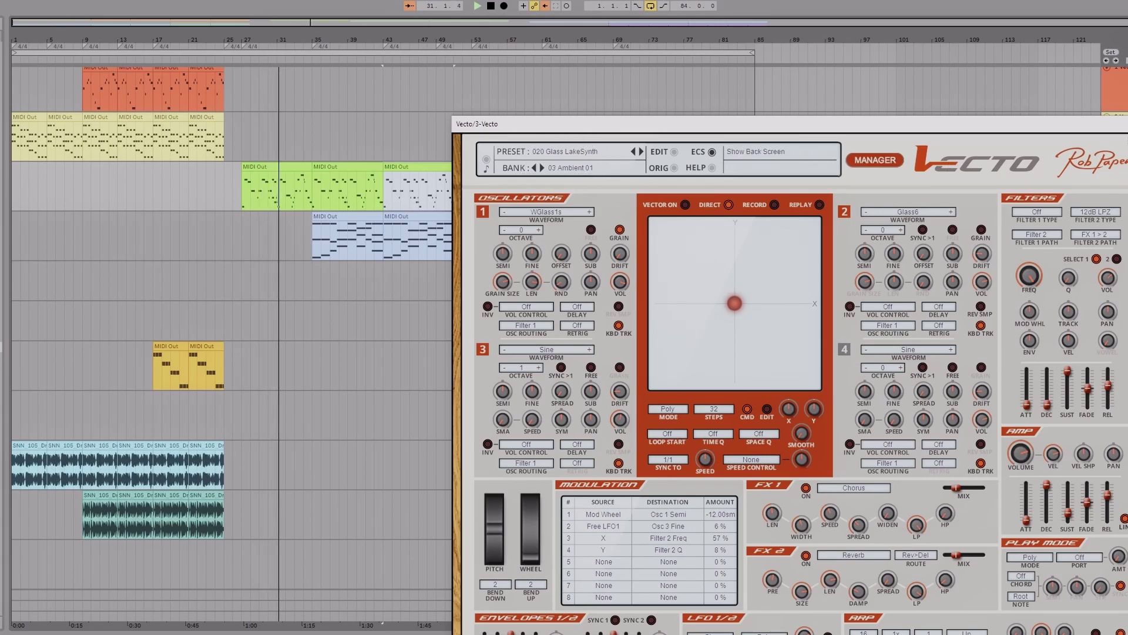
pyautogui.hotkey('ctrl', 'alt', 'p')
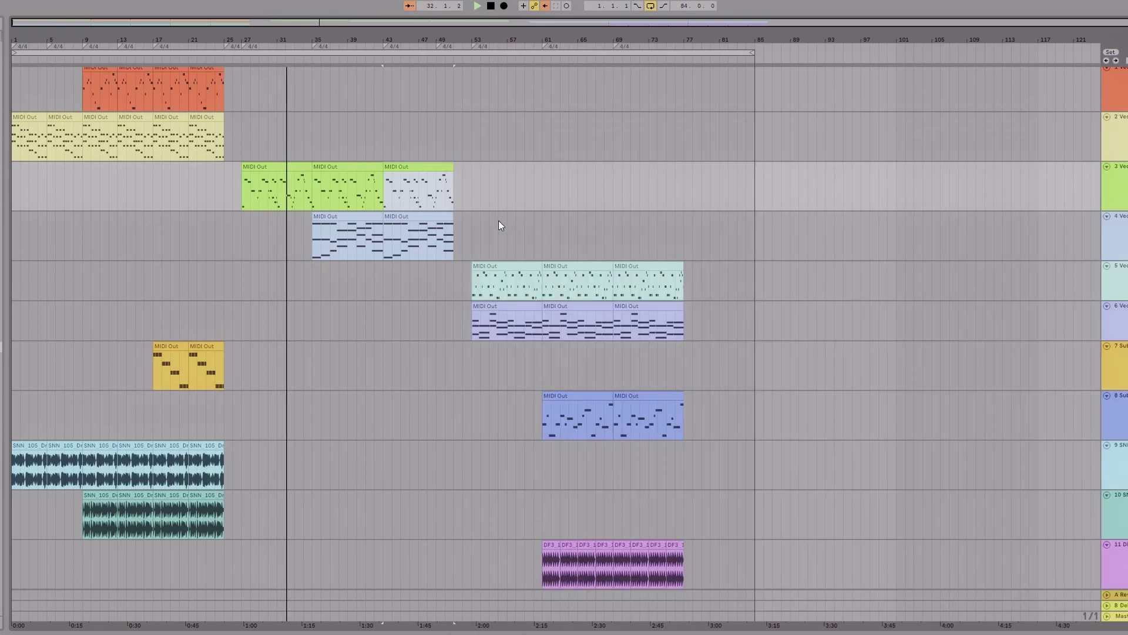
pyautogui.click(440, 219)
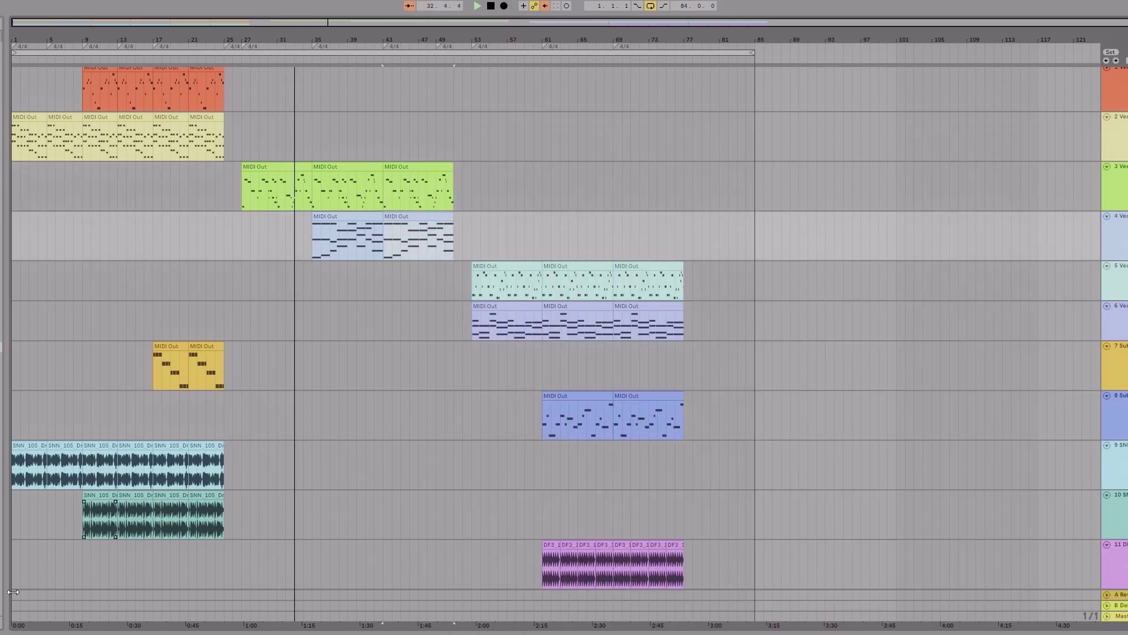
pyautogui.hotkey('ctrl', 'alt', 'p')
pyautogui.moveTo(487, 197); pyautogui.dragTo(791, 108)
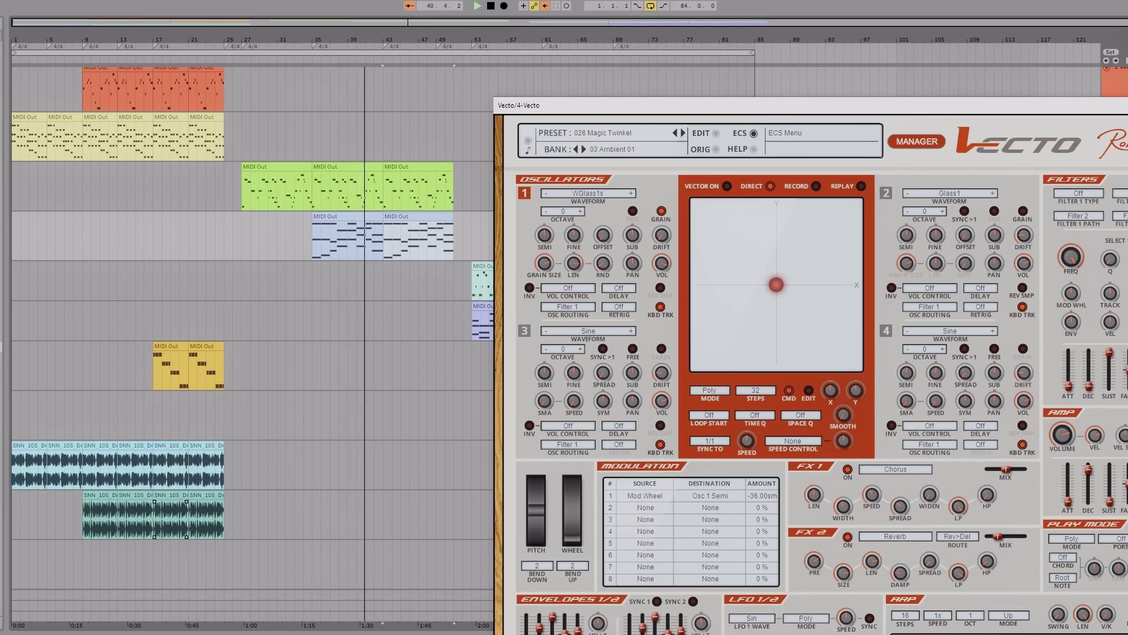
pyautogui.hotkey('ctrl', 'alt', 'p')
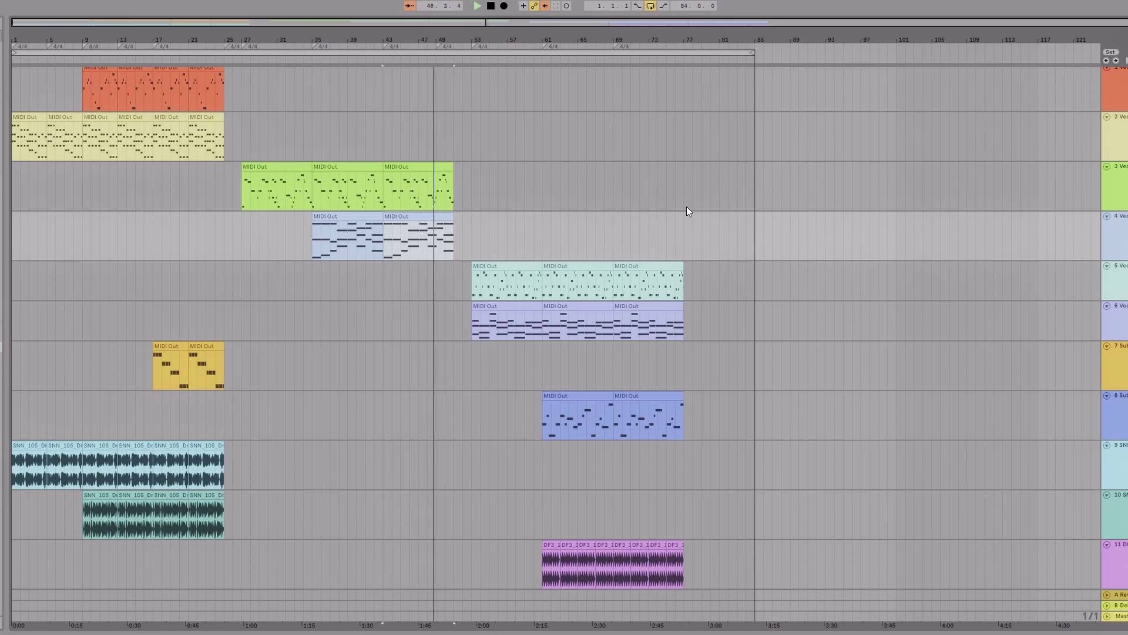
pyautogui.click(673, 269)
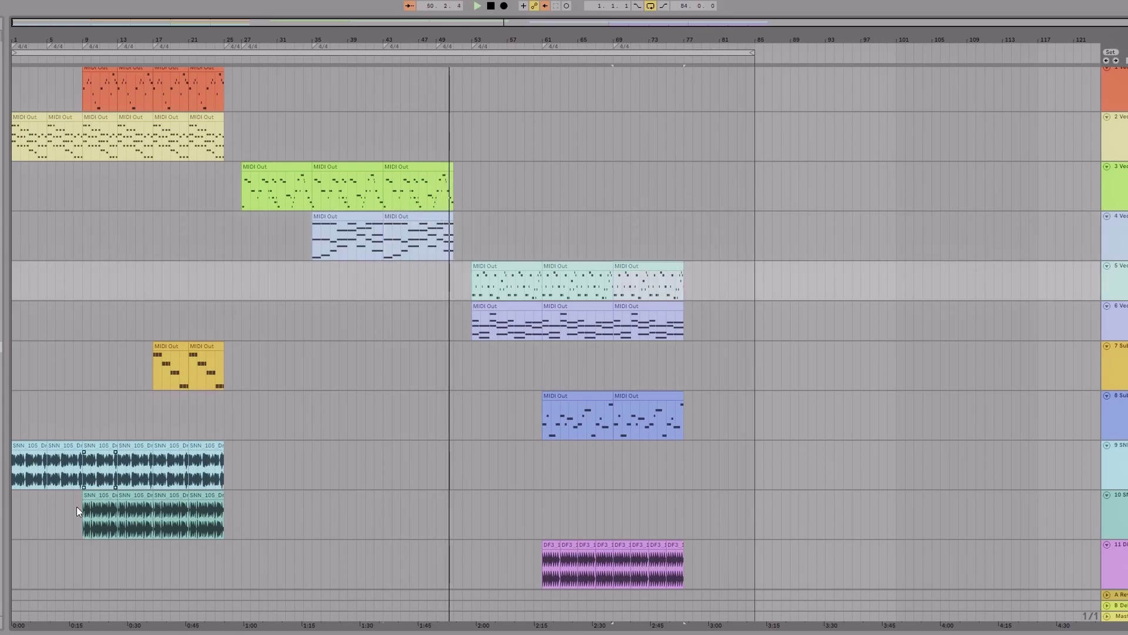
pyautogui.hotkey('ctrl', 'alt', 'p')
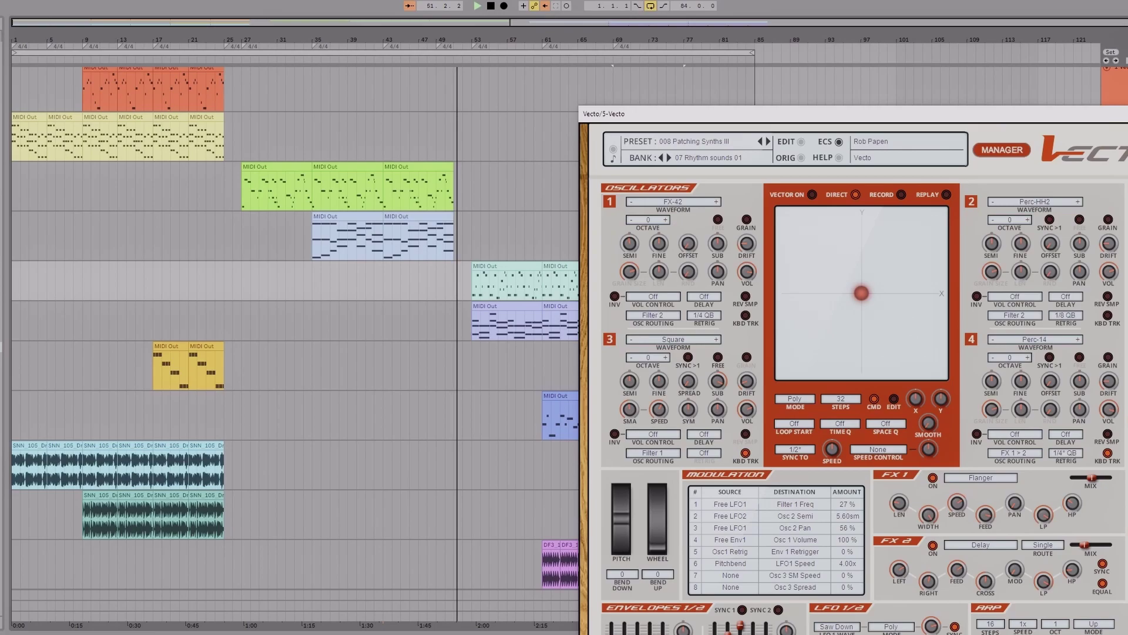
pyautogui.moveTo(807, 120); pyautogui.dragTo(900, 94)
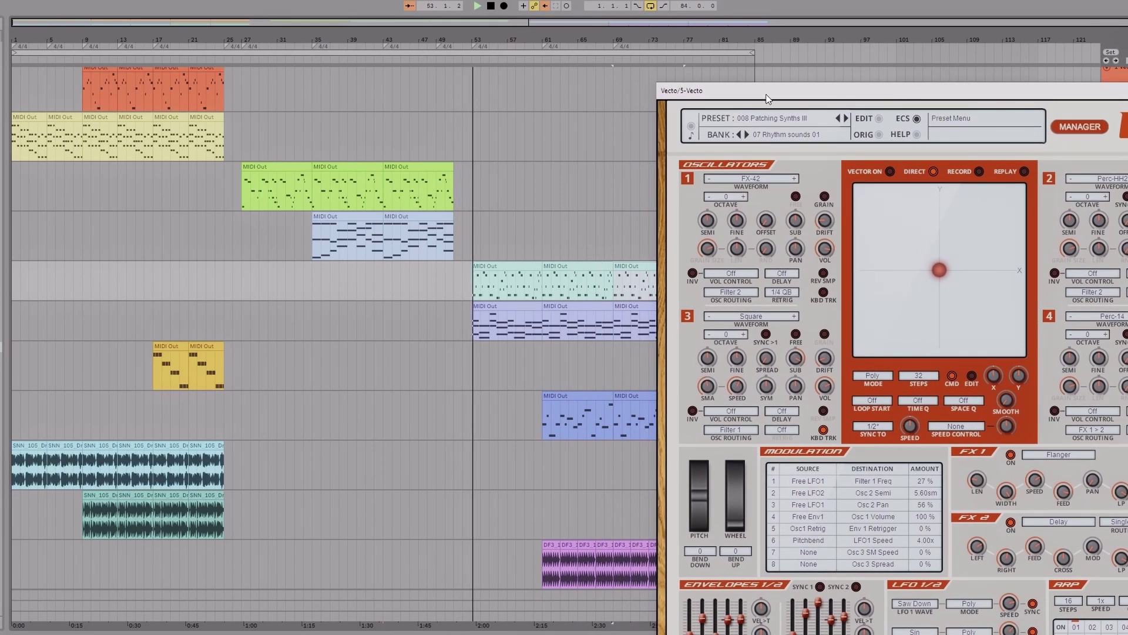
pyautogui.moveTo(937, 99); pyautogui.dragTo(785, 92)
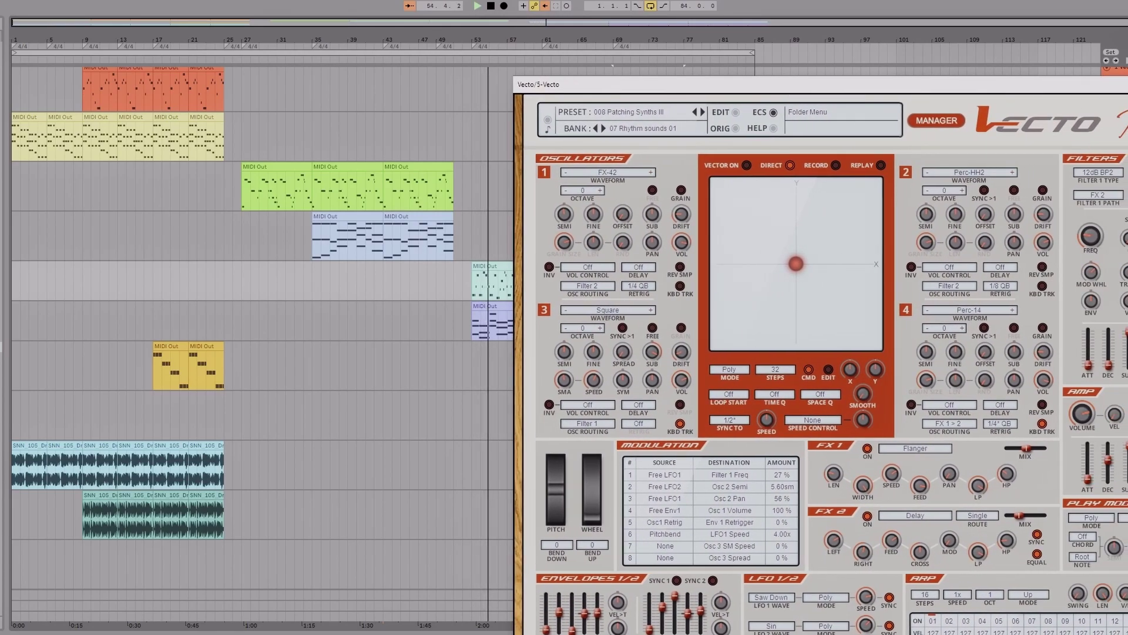
pyautogui.hotkey('ctrl', 'alt', 'p')
pyautogui.click(643, 310)
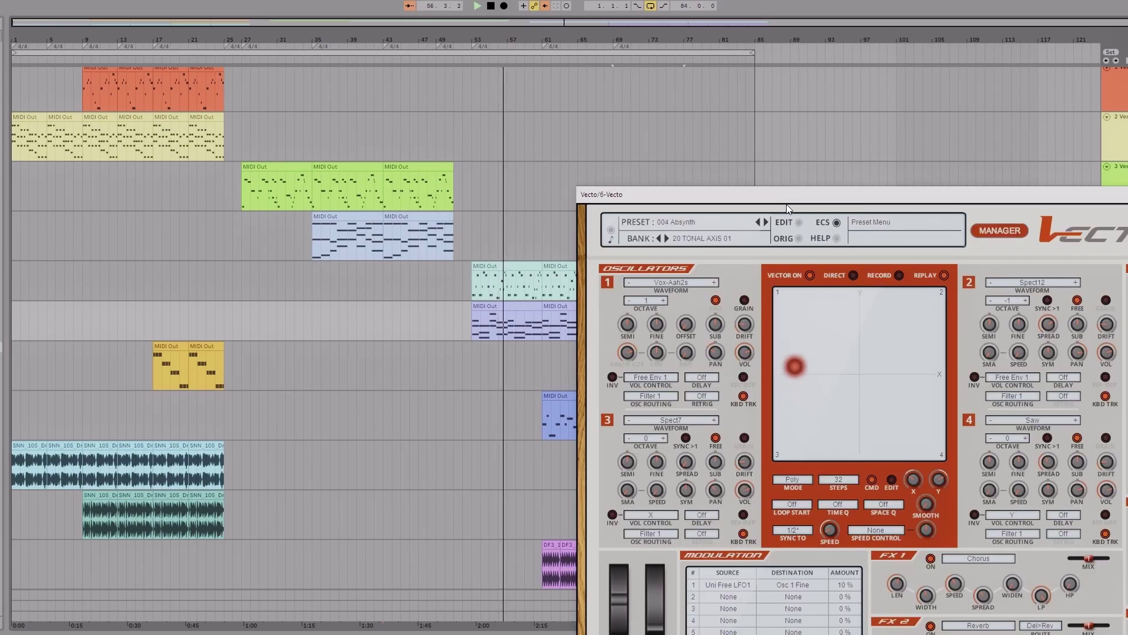
pyautogui.moveTo(786, 203); pyautogui.dragTo(672, 76)
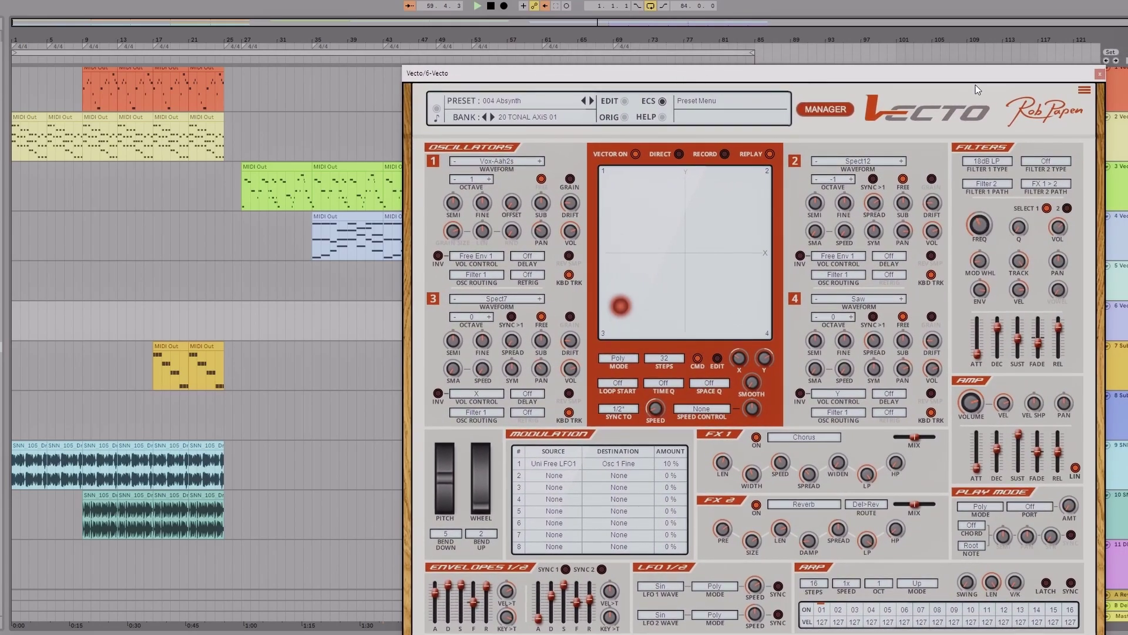
pyautogui.click(1100, 74)
pyautogui.click(651, 404)
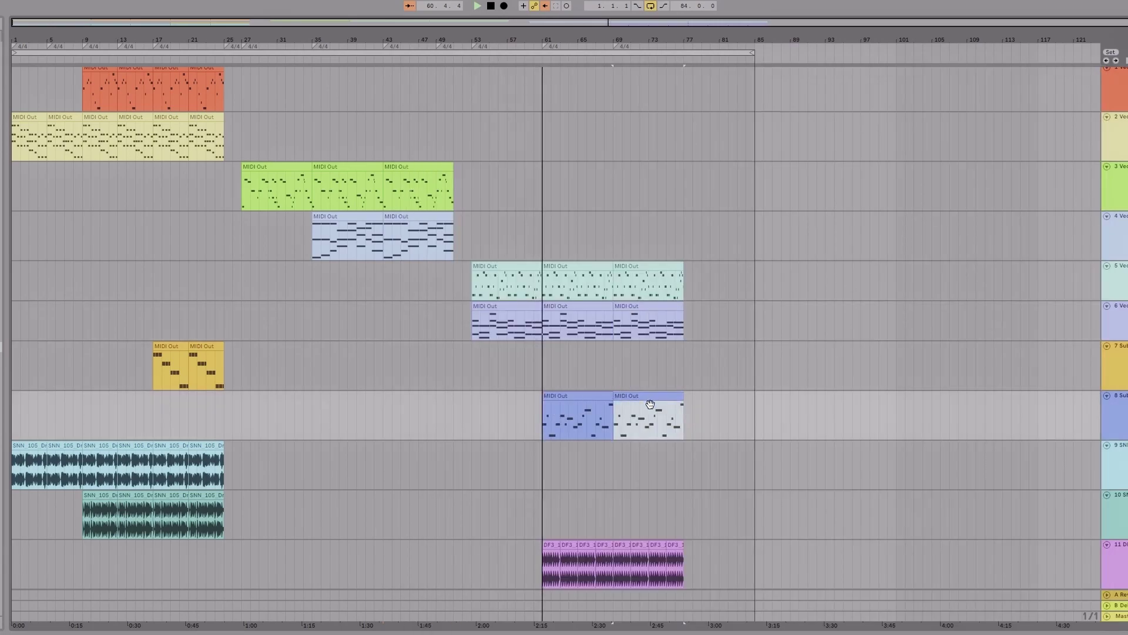
pyautogui.hotkey('ctrl', 'alt', 'p')
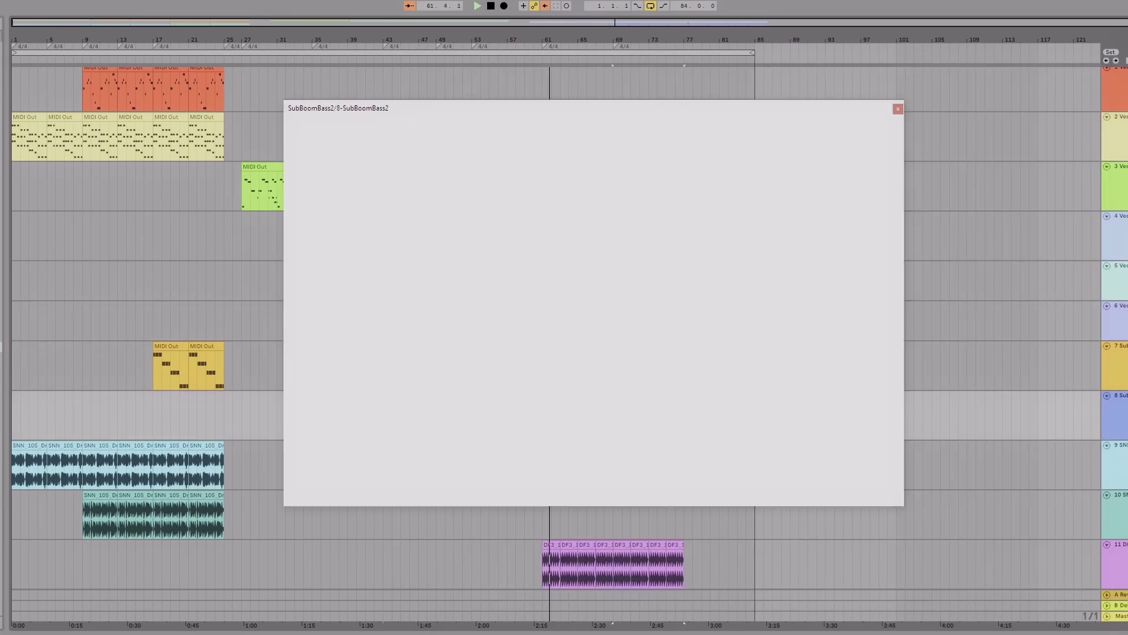
pyautogui.moveTo(517, 121); pyautogui.dragTo(899, 252)
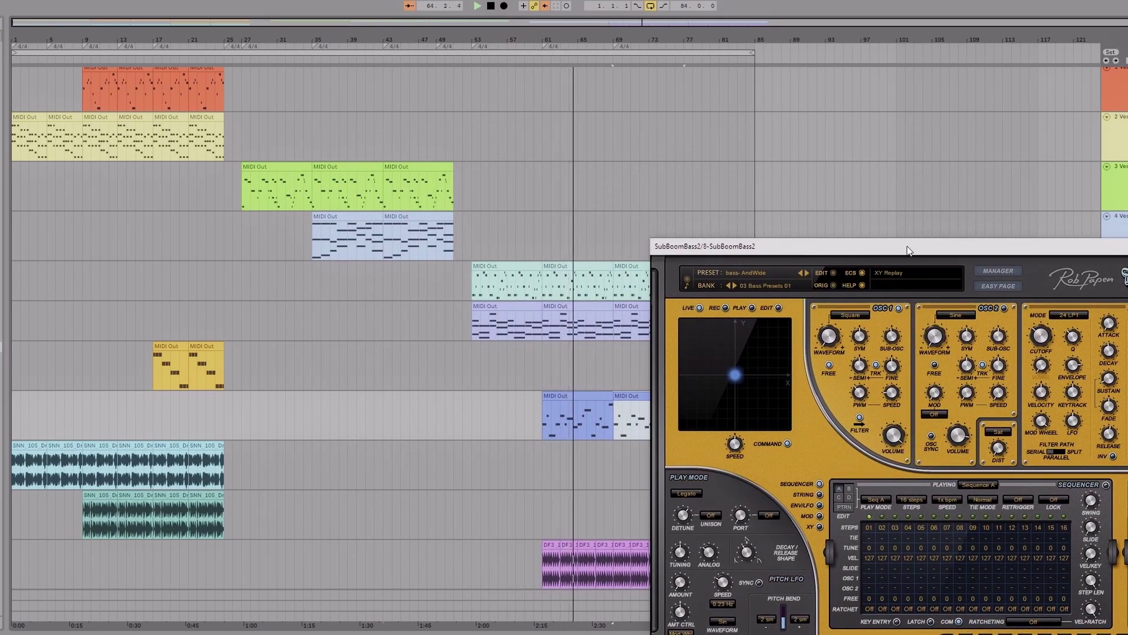
pyautogui.moveTo(908, 247); pyautogui.dragTo(728, 187)
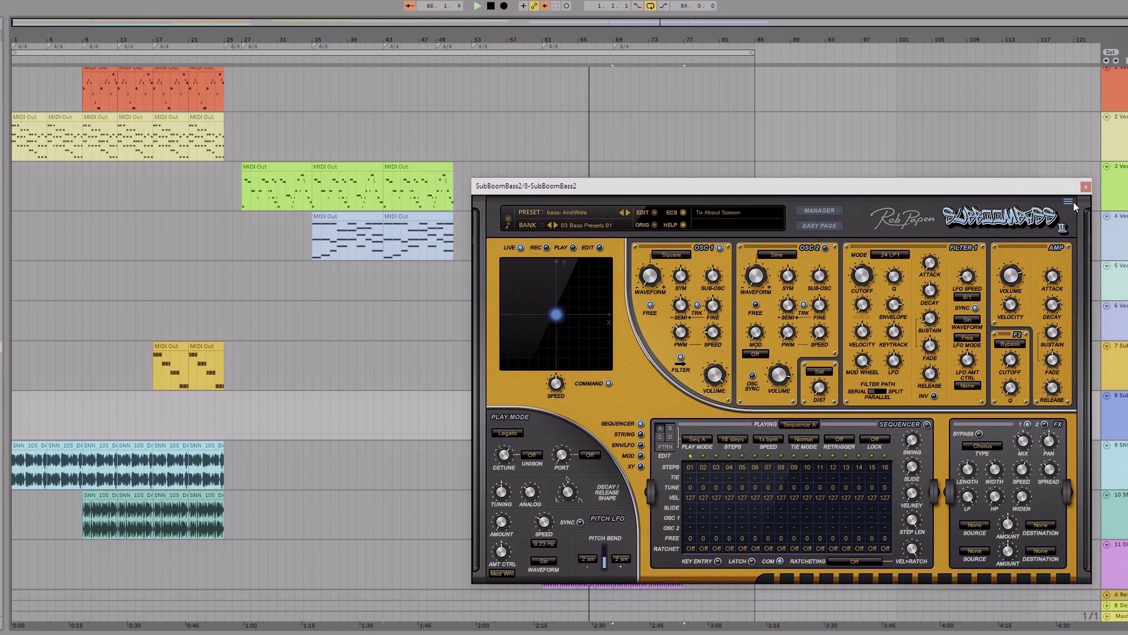
pyautogui.click(1085, 187)
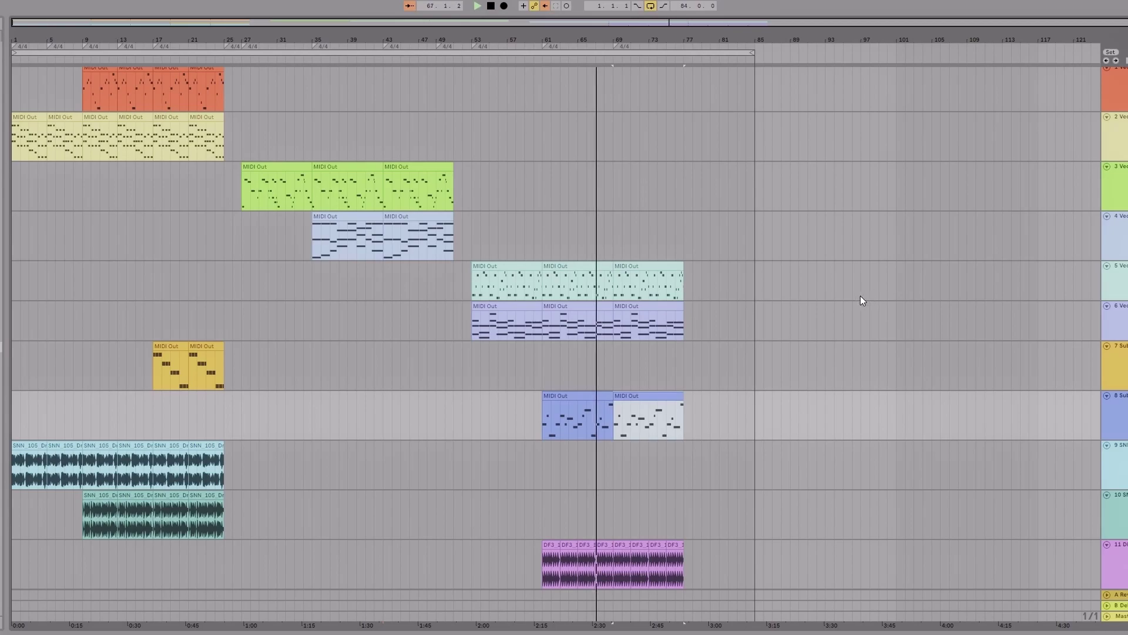